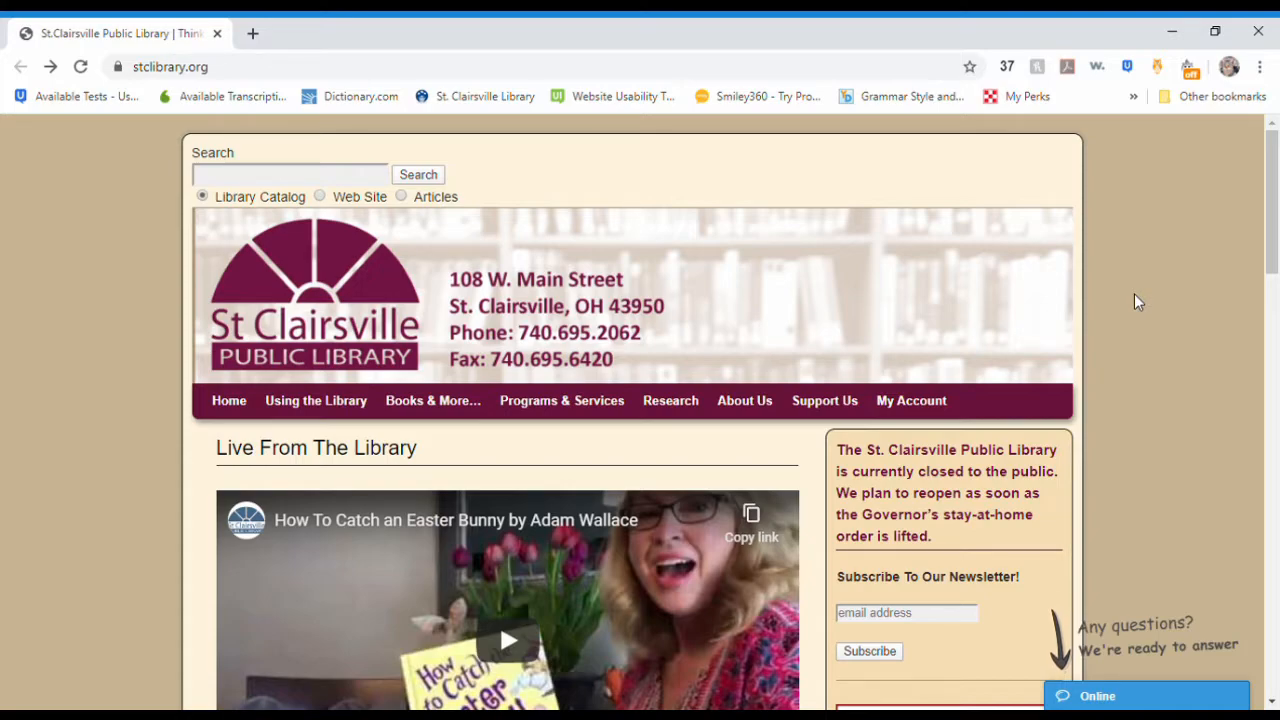
Open Cypress Resume Builder from the Job and Career listings of the library's research databases
mouse_move(666, 417)
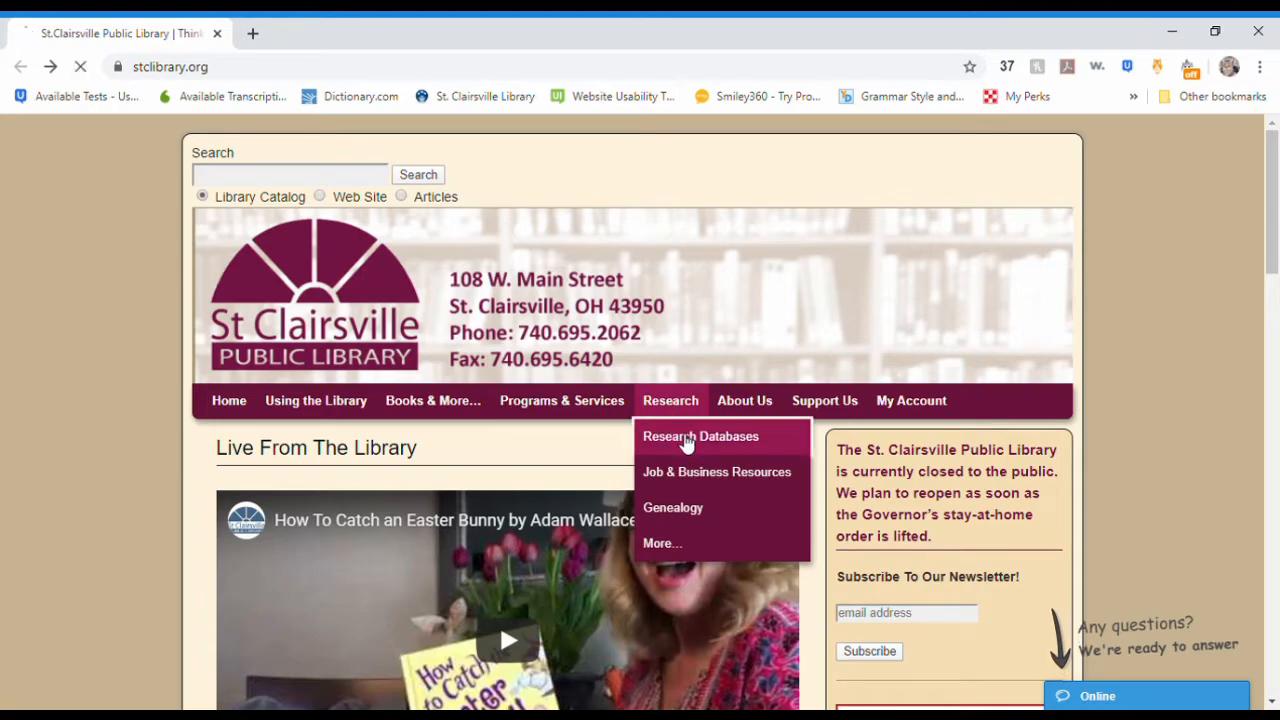
click(682, 440)
scroll(634, 477, down, 14)
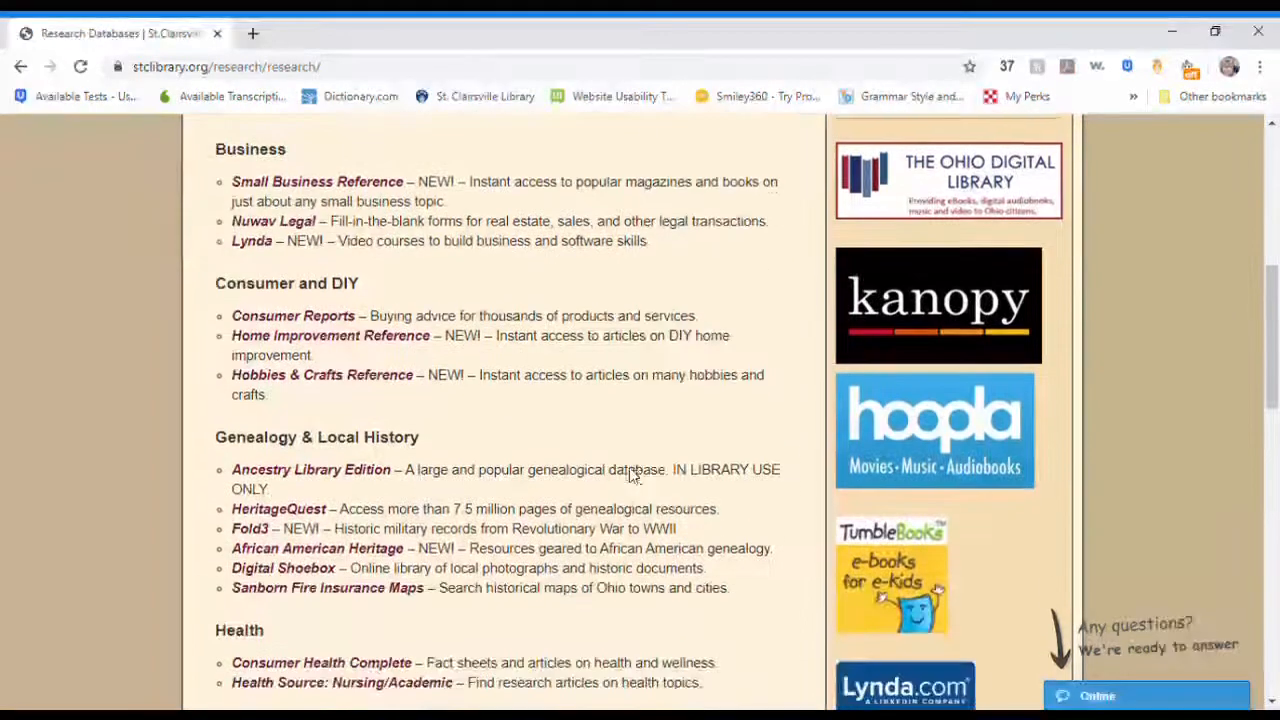
scroll(634, 477, down, 2)
scroll(414, 329, up, 1)
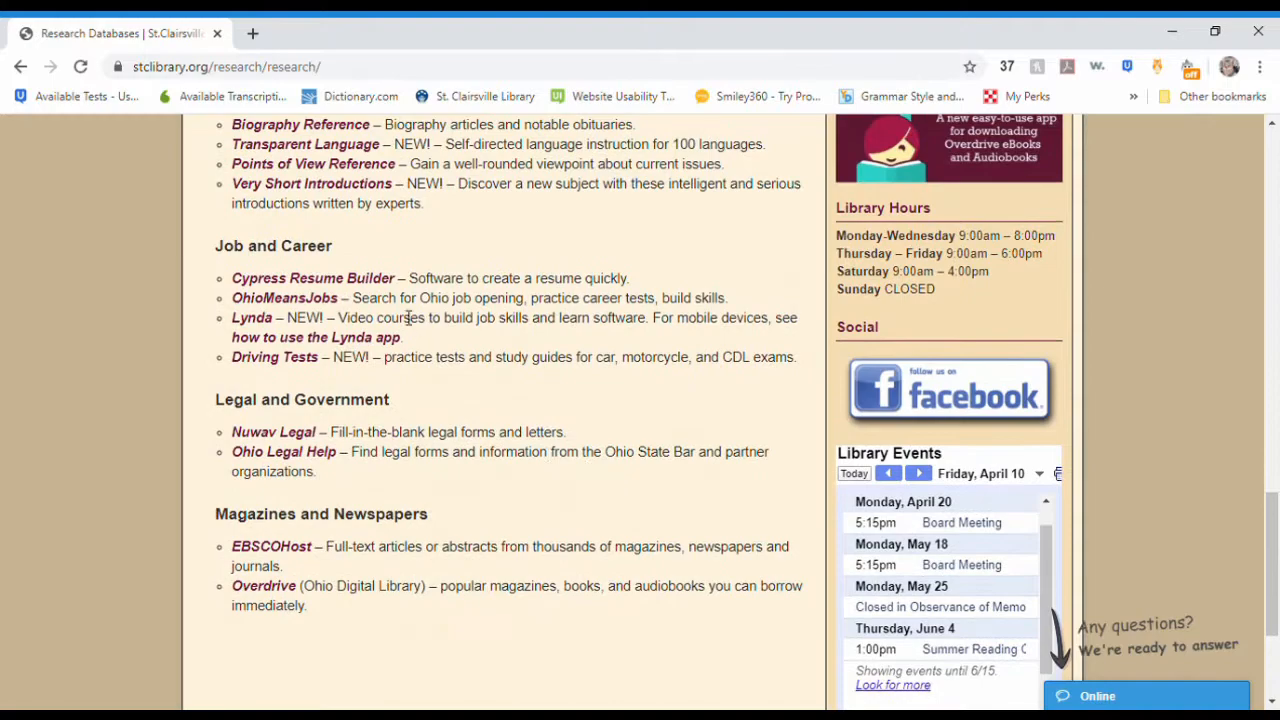
click(316, 287)
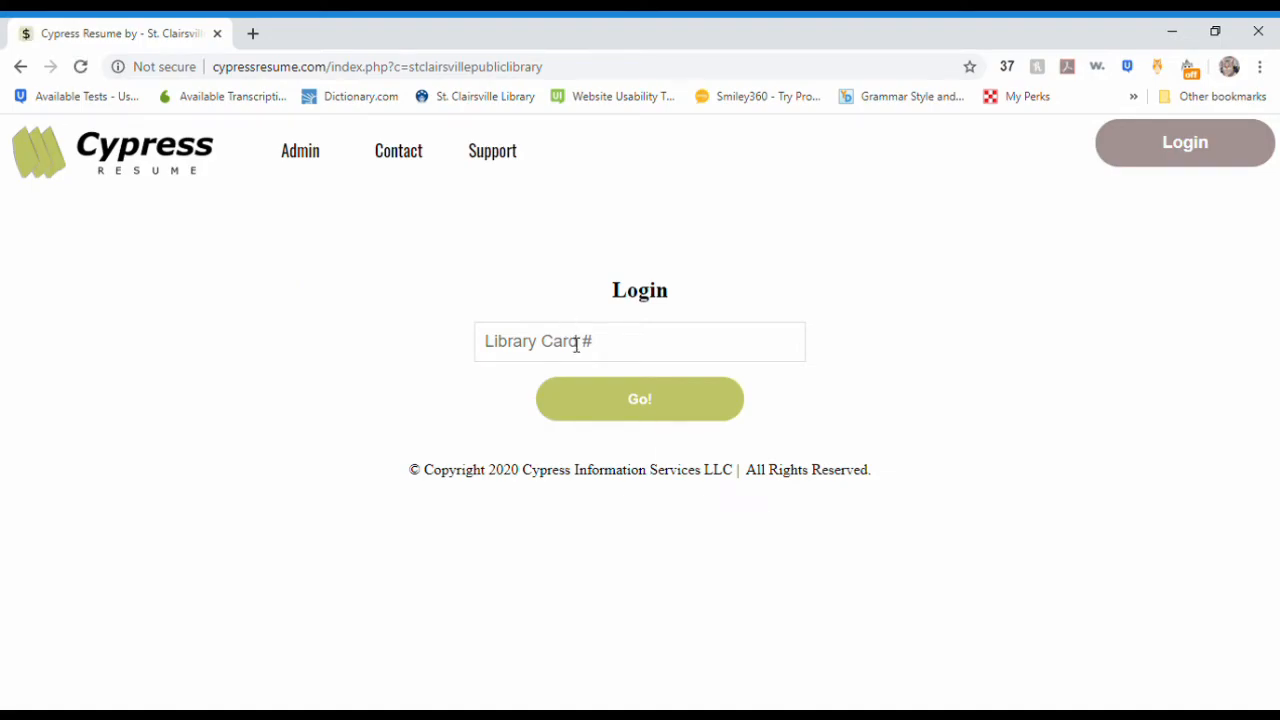
Log in with the library card number and start creating a resume
click(576, 345)
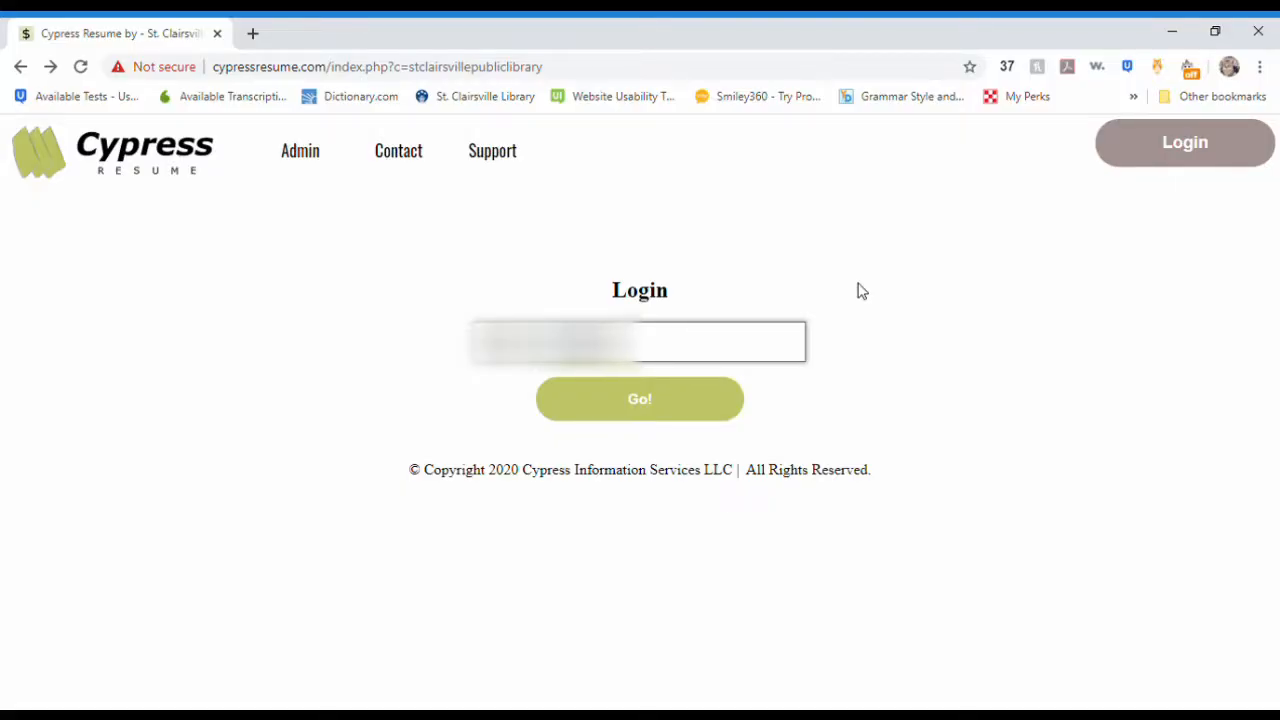
click(649, 400)
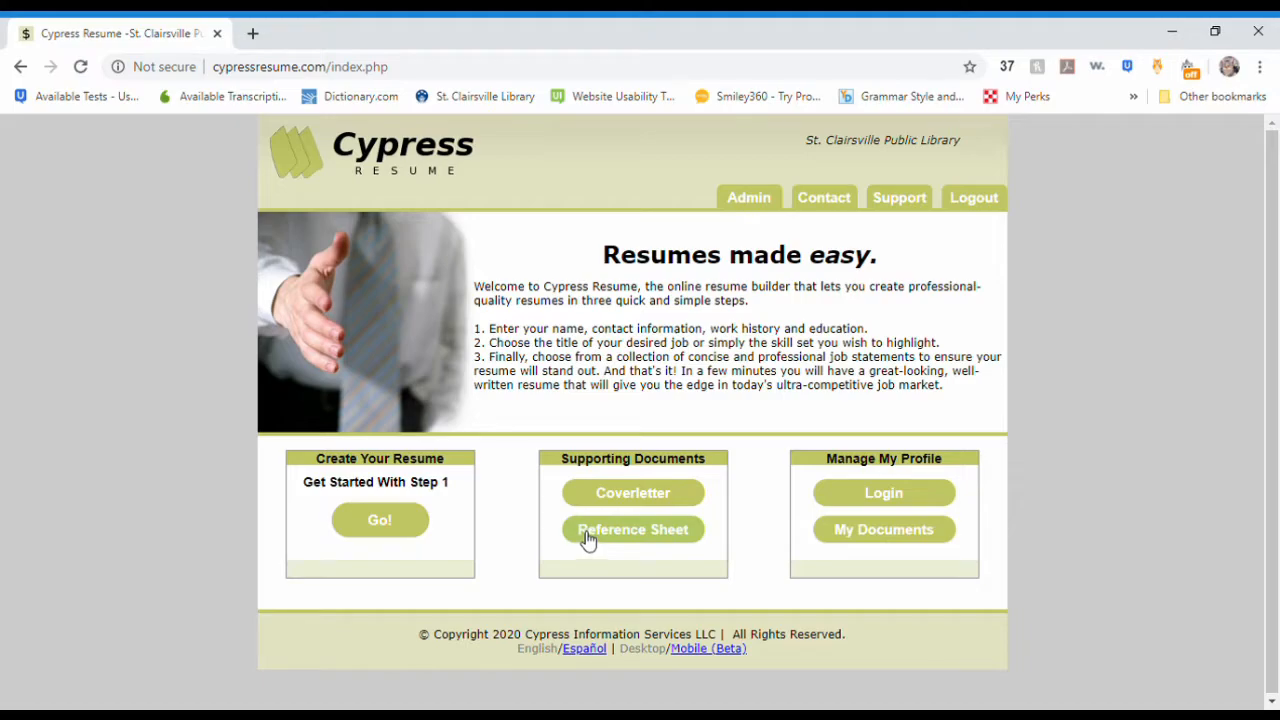
click(378, 524)
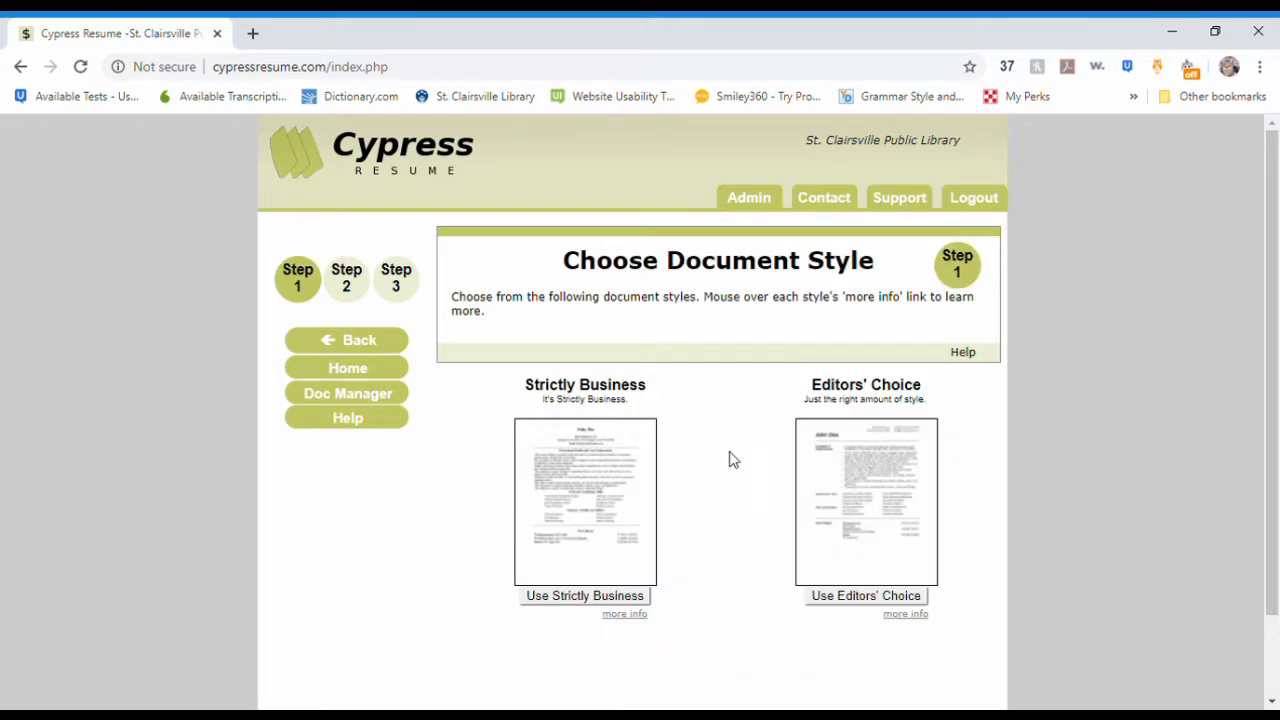
Preview the two document styles and choose Strictly Business for the resume
mouse_move(845, 490)
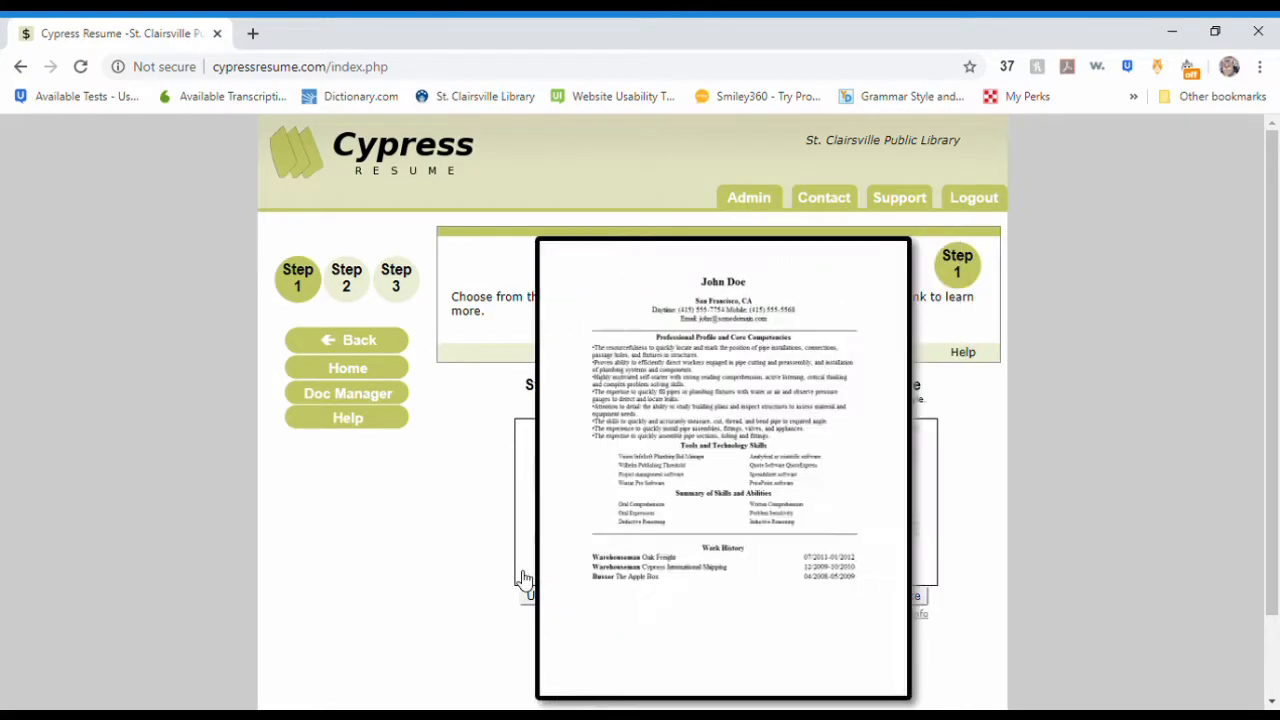
mouse_move(836, 515)
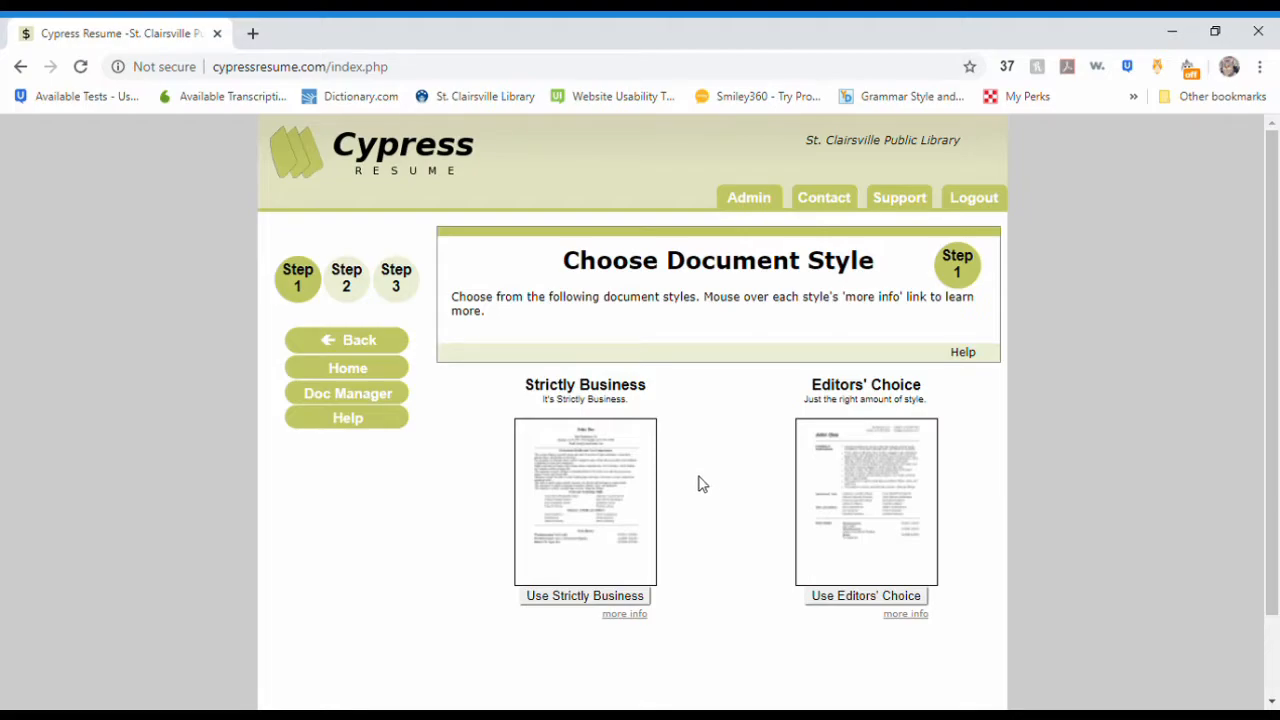
mouse_move(649, 471)
click(601, 465)
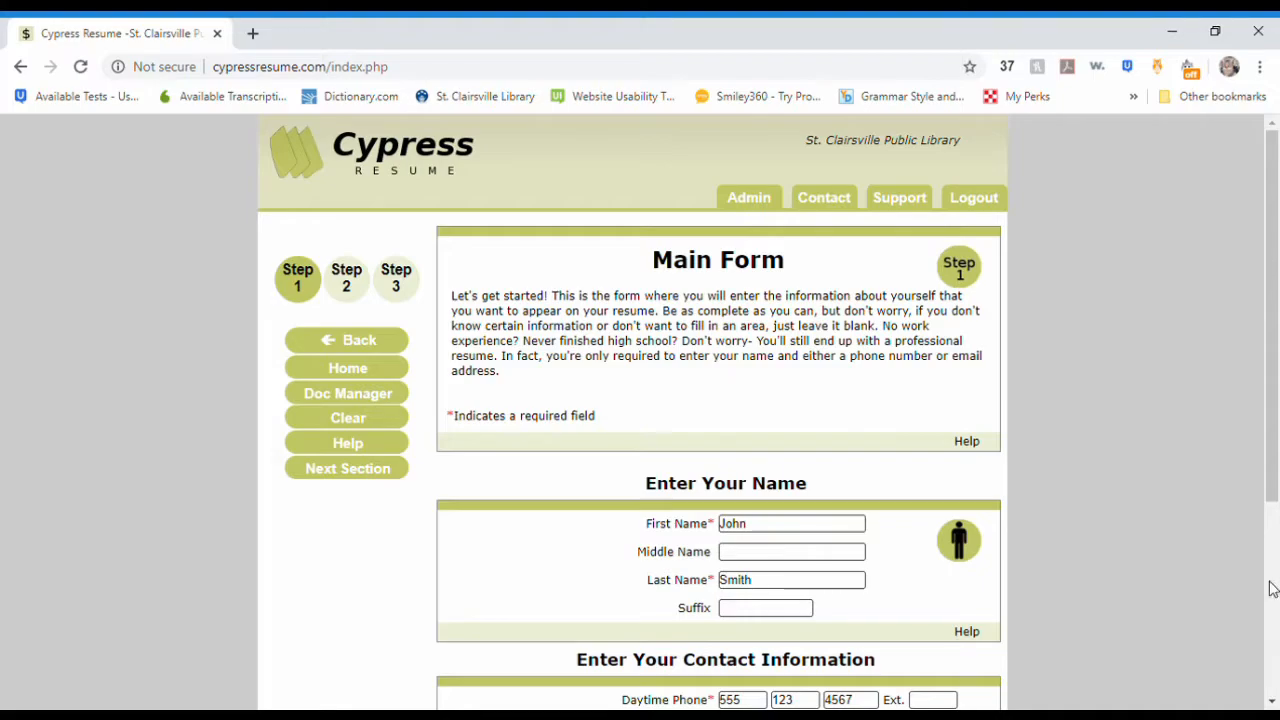
Review the name and contact information on the main form and continue to the employment history
scroll(1005, 590, down, 3)
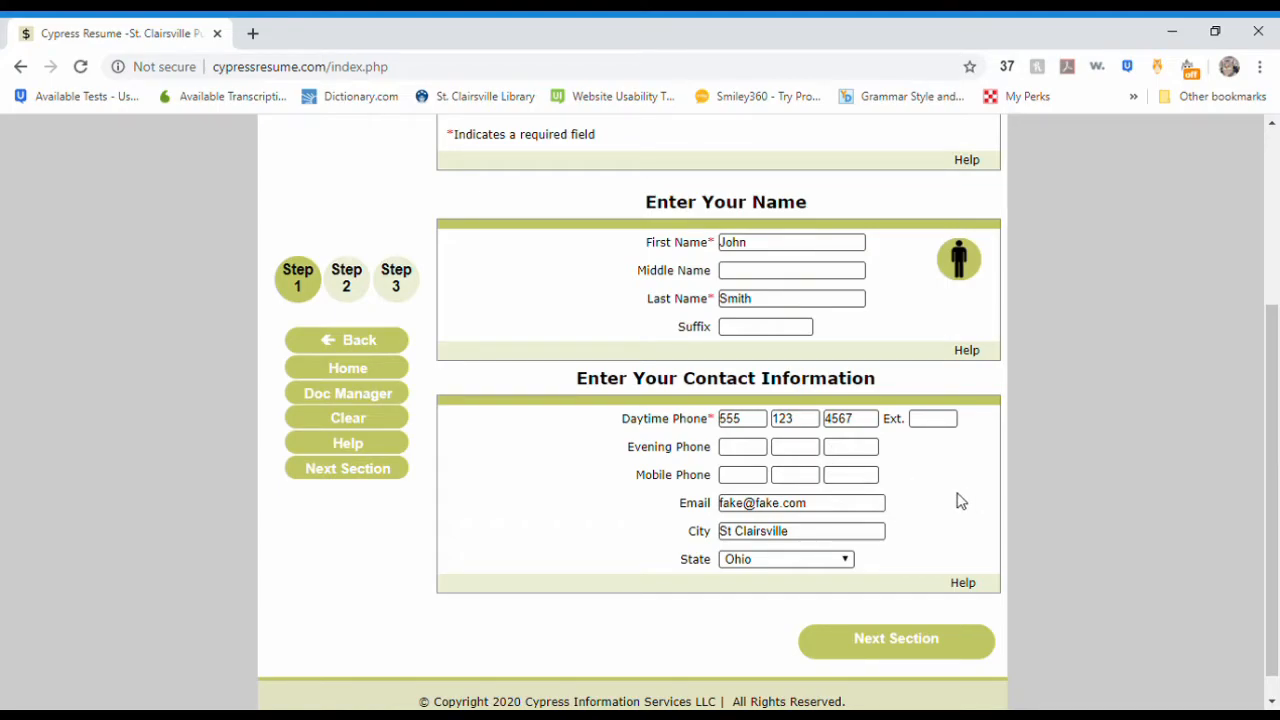
click(908, 651)
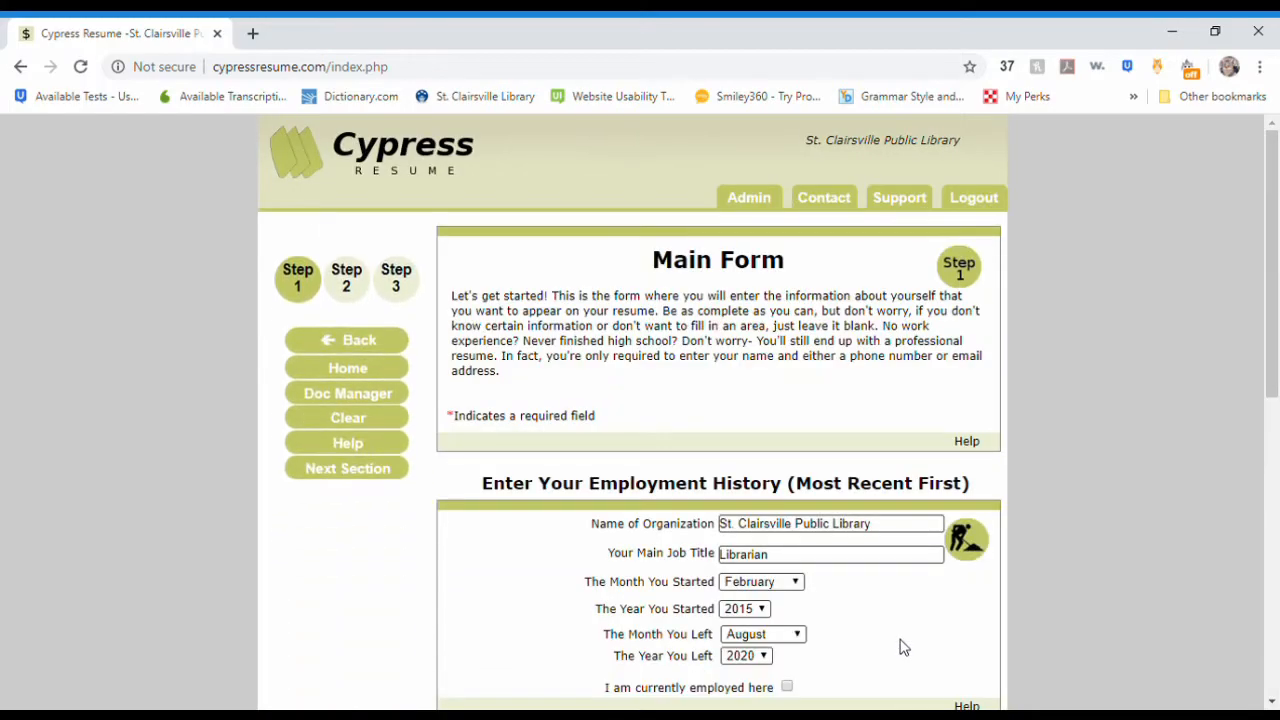
Review the employment entries and add extra blank forms for more work history information
scroll(945, 627, down, 1)
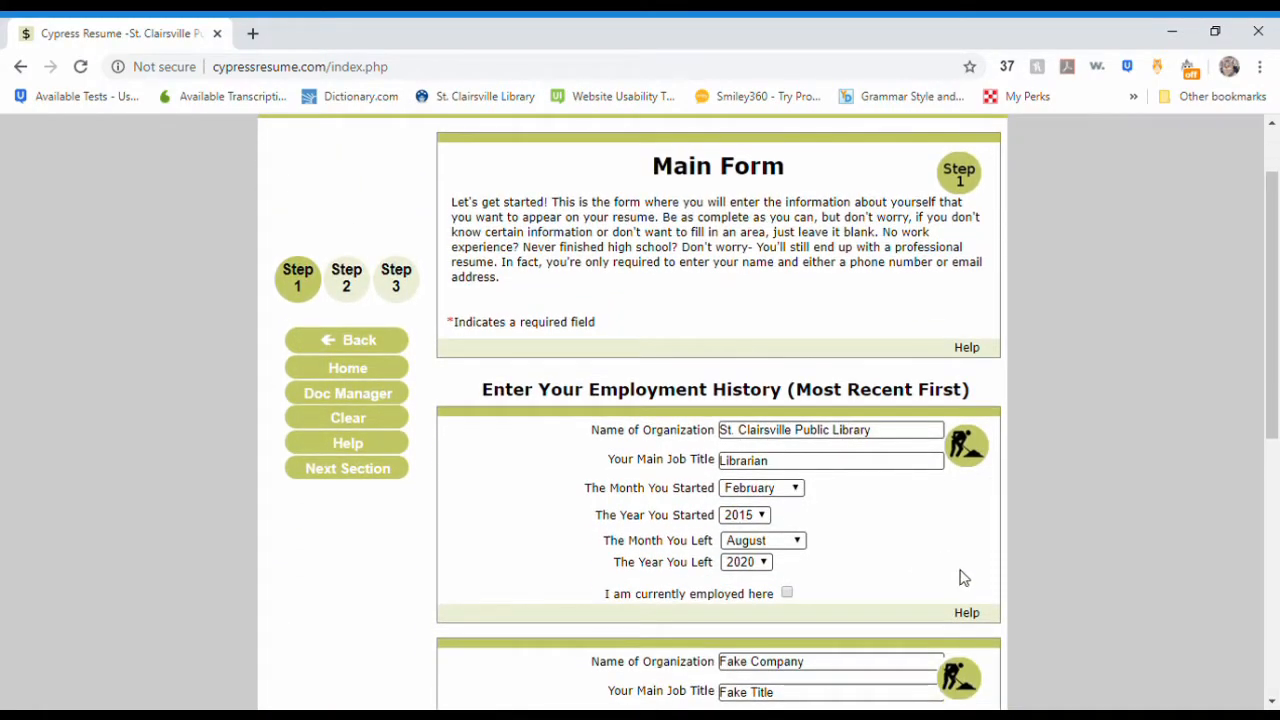
scroll(886, 507, down, 1)
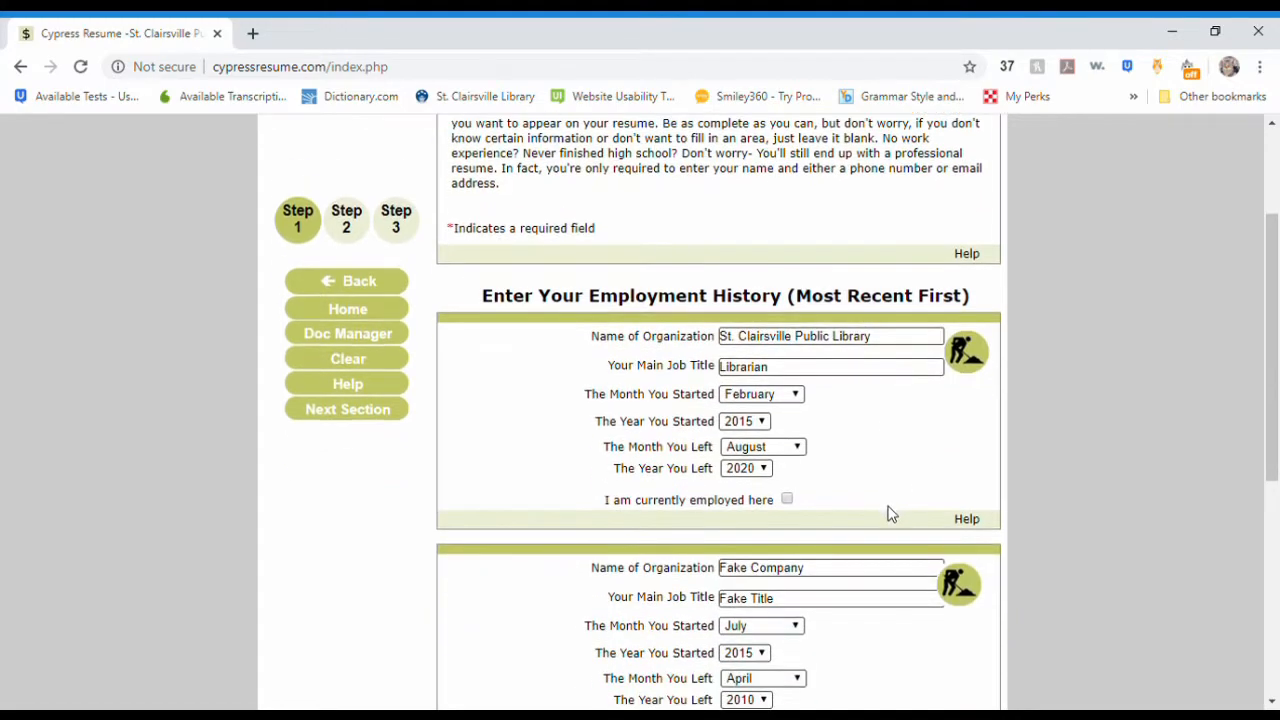
scroll(900, 431, down, 4)
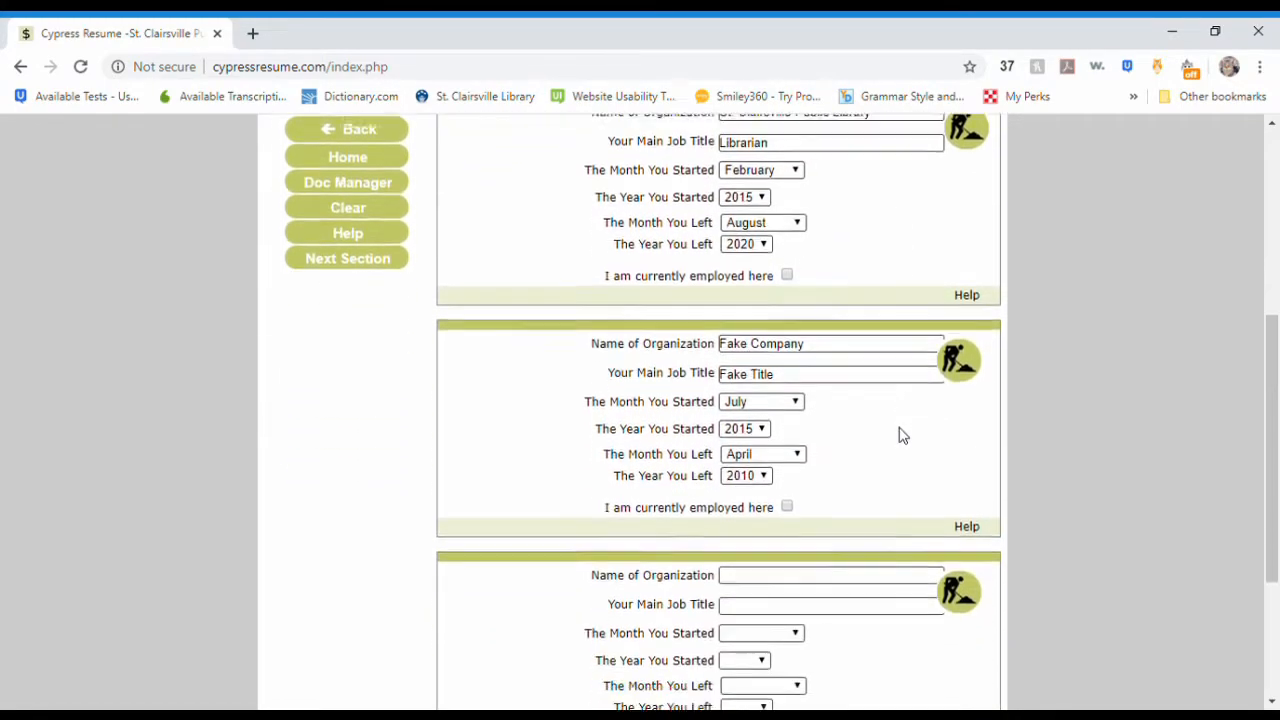
scroll(855, 345, up, 1)
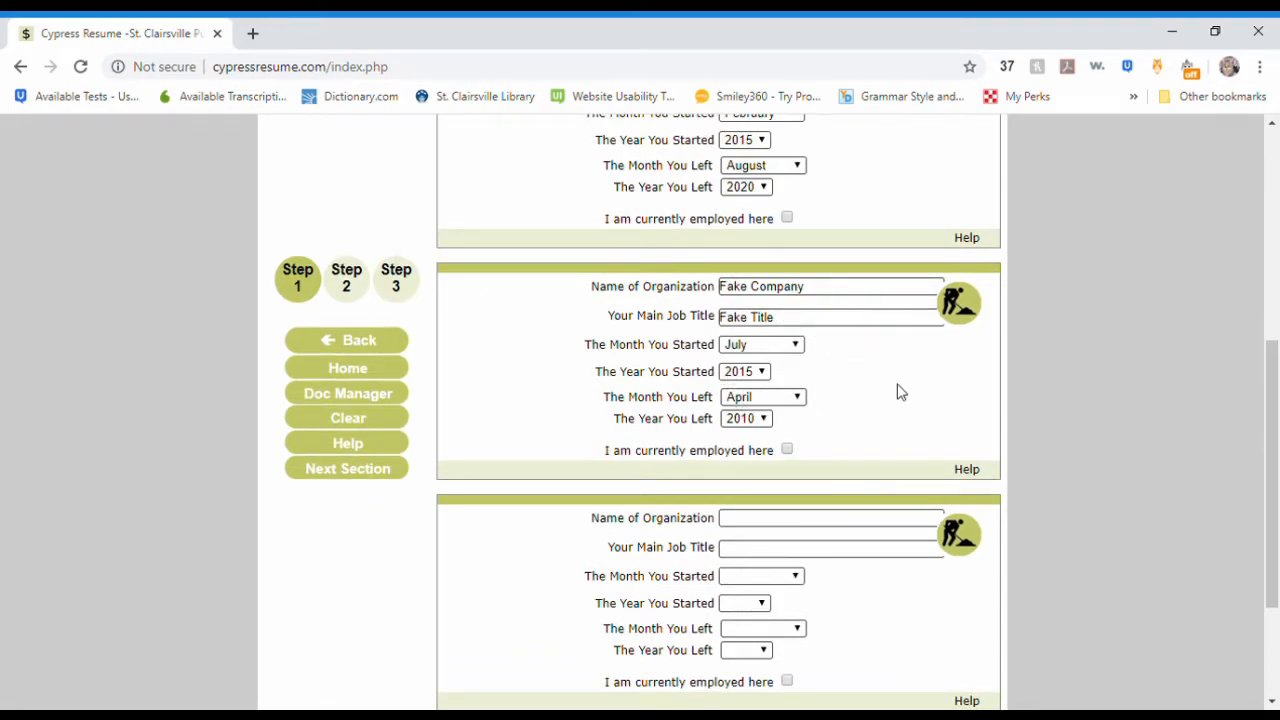
scroll(905, 395, down, 1)
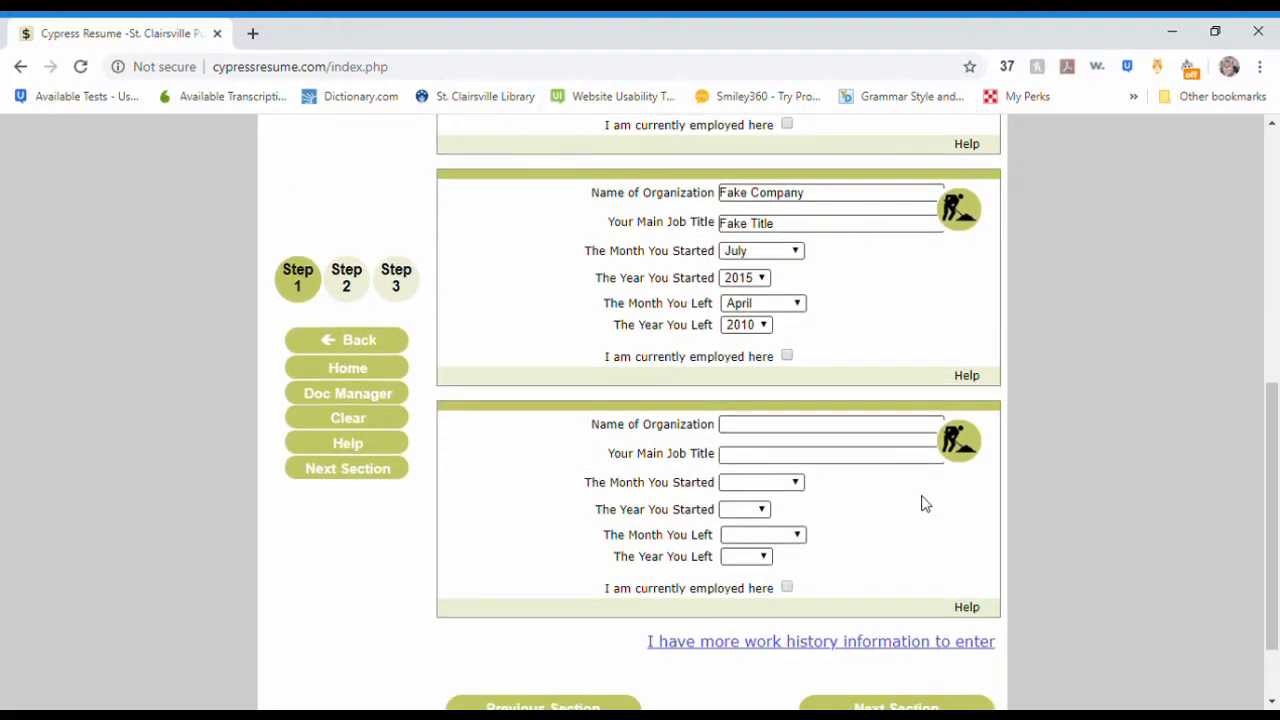
scroll(923, 507, down, 1)
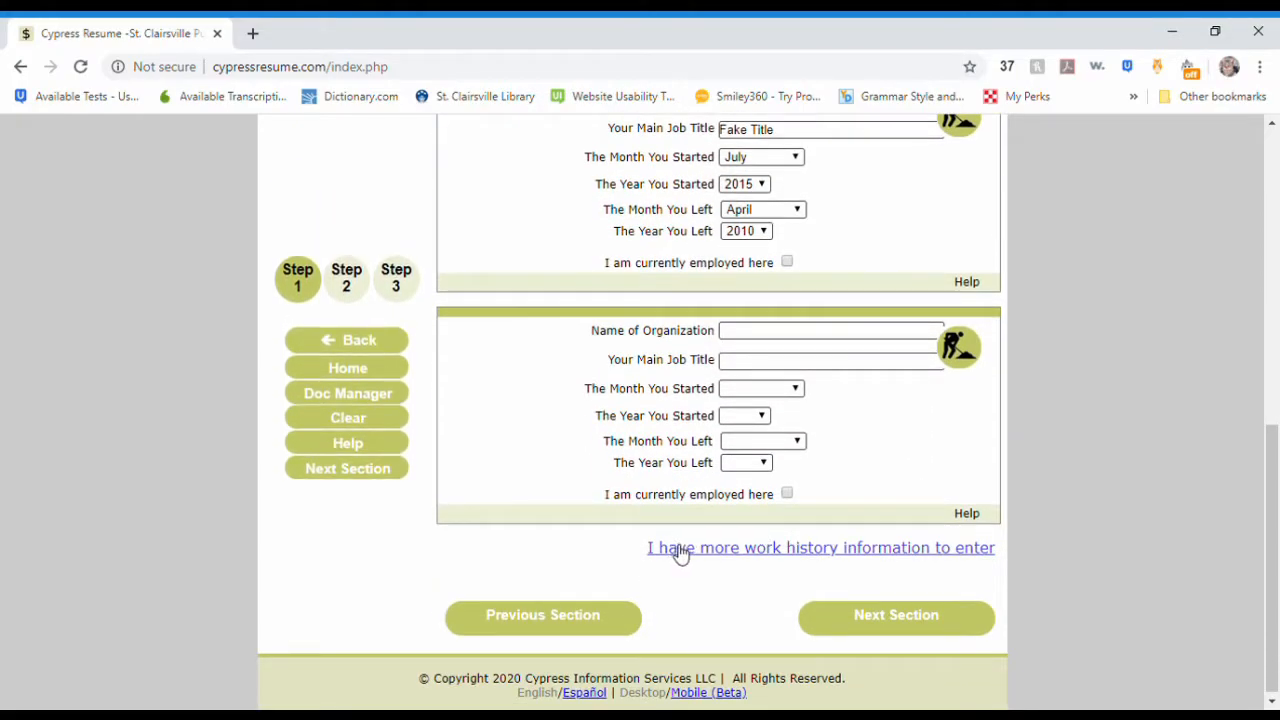
click(805, 556)
Look over the expanded employment history forms and continue to the educational history
scroll(840, 546, down, 2)
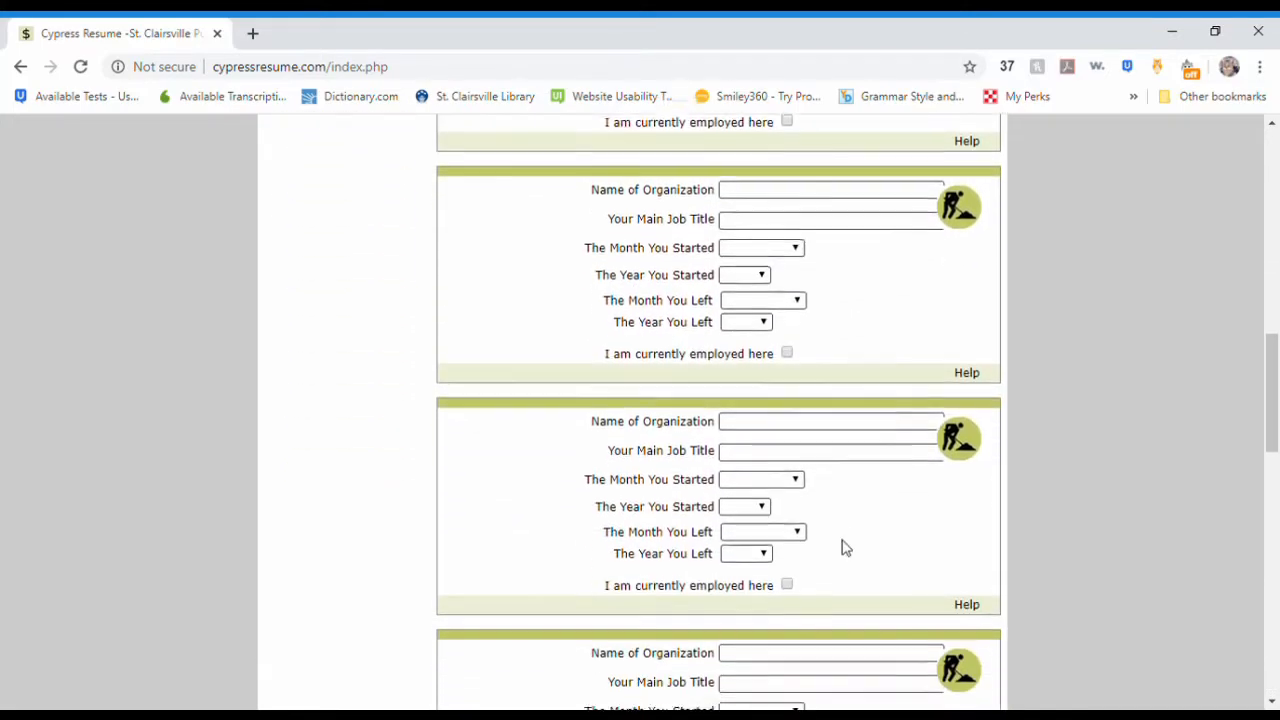
scroll(842, 547, up, 2)
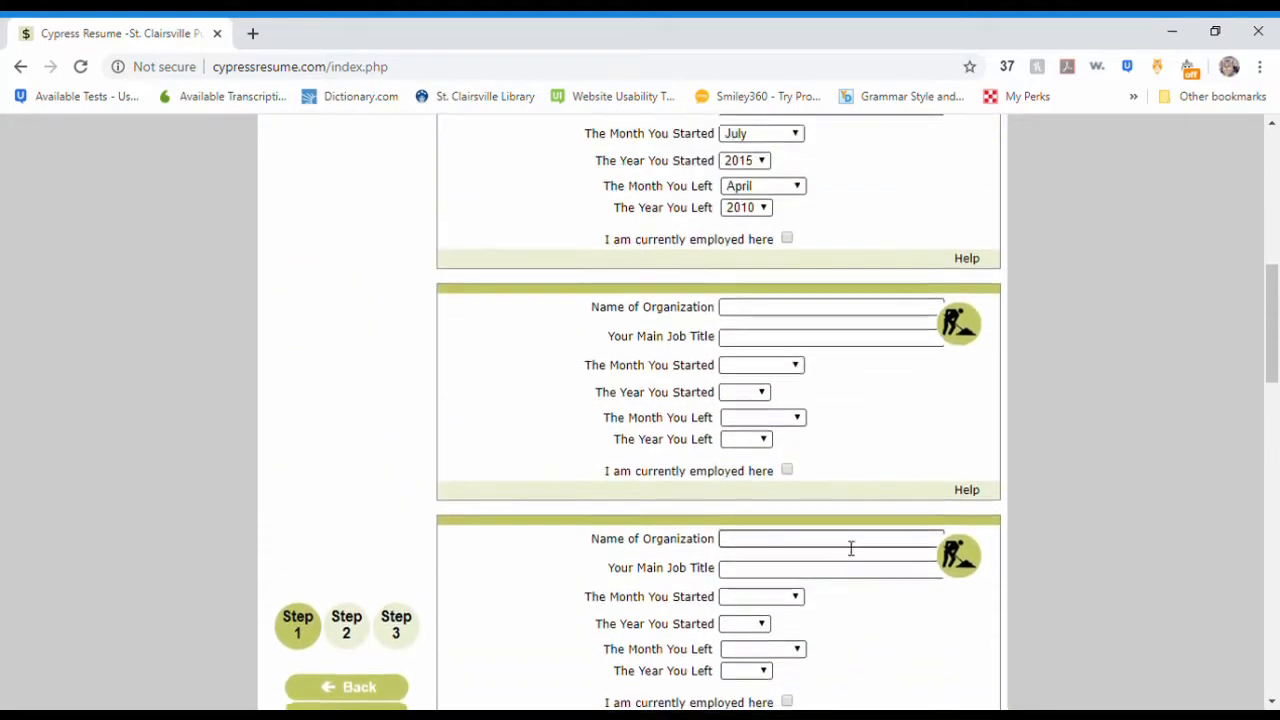
scroll(843, 545, up, 3)
scroll(880, 544, up, 3)
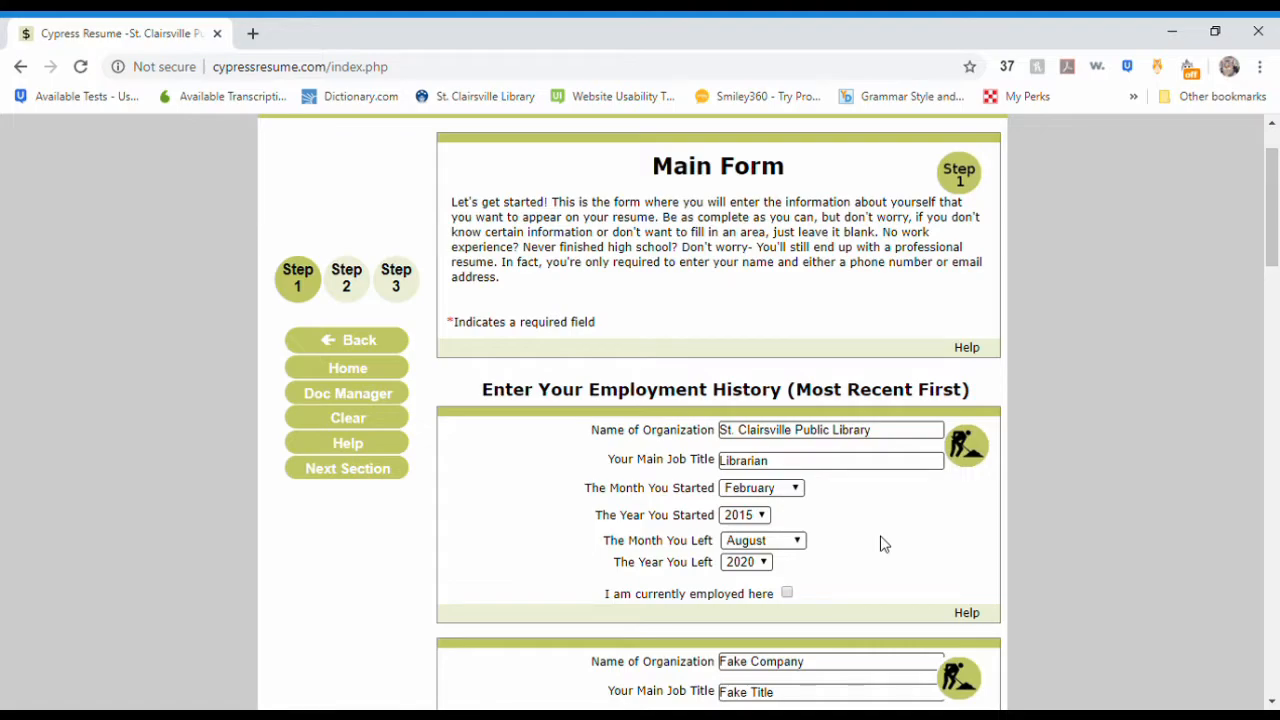
scroll(930, 517, down, 3)
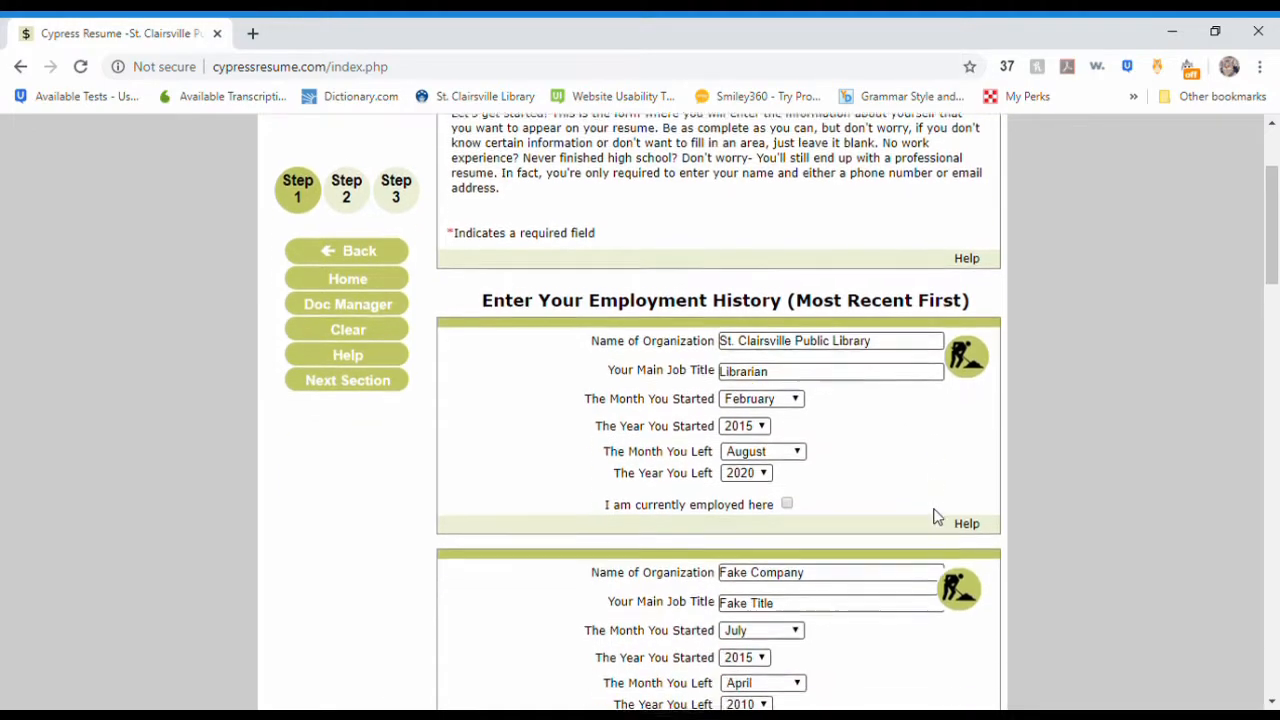
scroll(970, 520, down, 3)
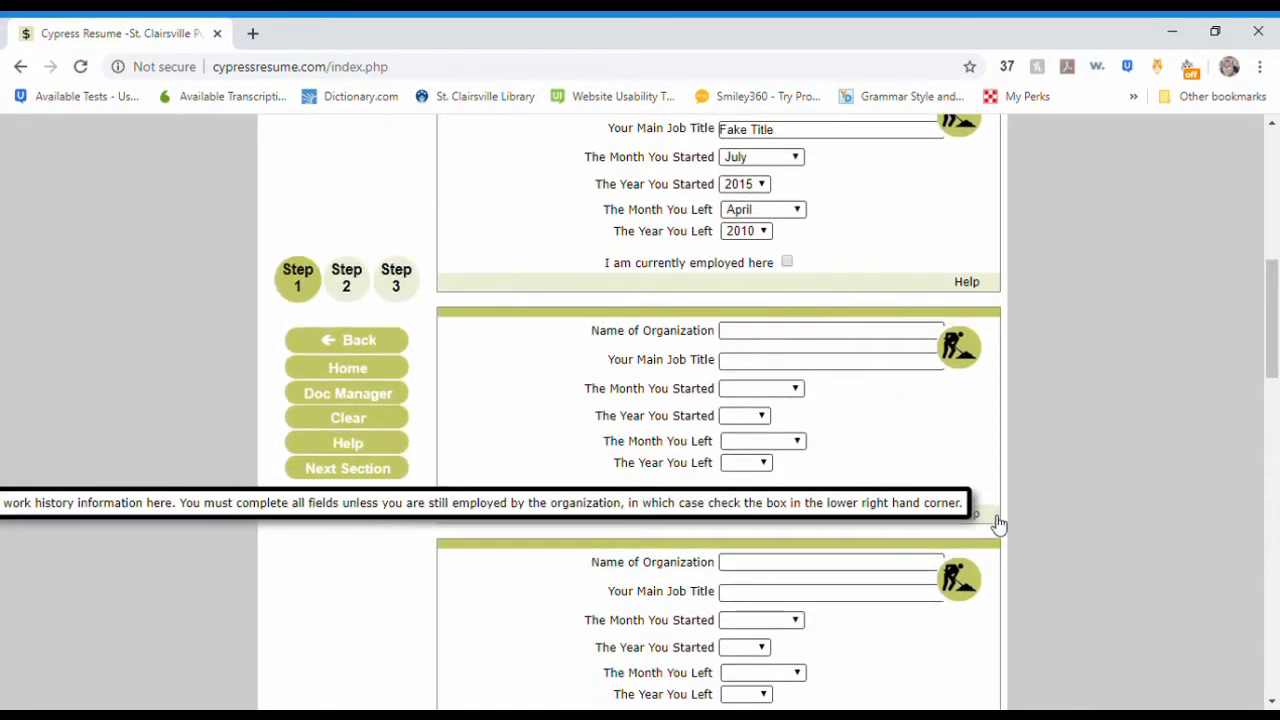
scroll(1005, 523, down, 3)
scroll(965, 530, down, 5)
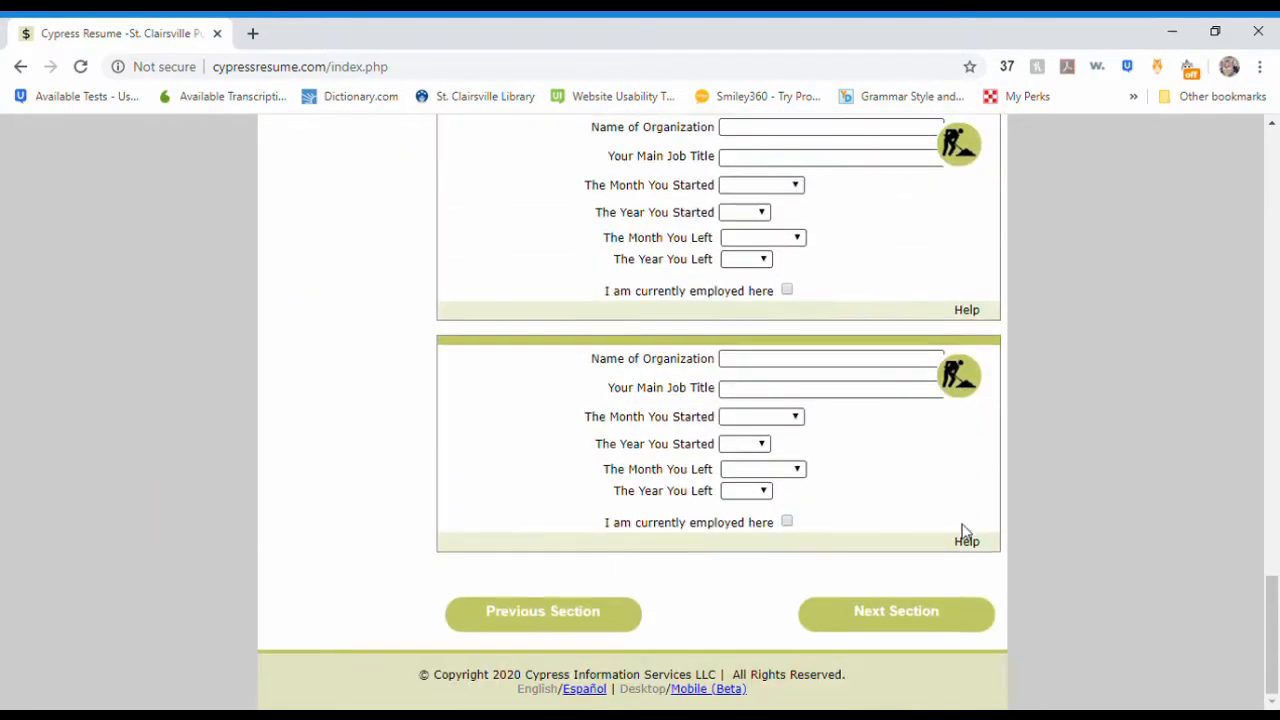
click(897, 617)
Add extra college/university forms to the educational history and continue to the certifications and training section
scroll(929, 449, down, 3)
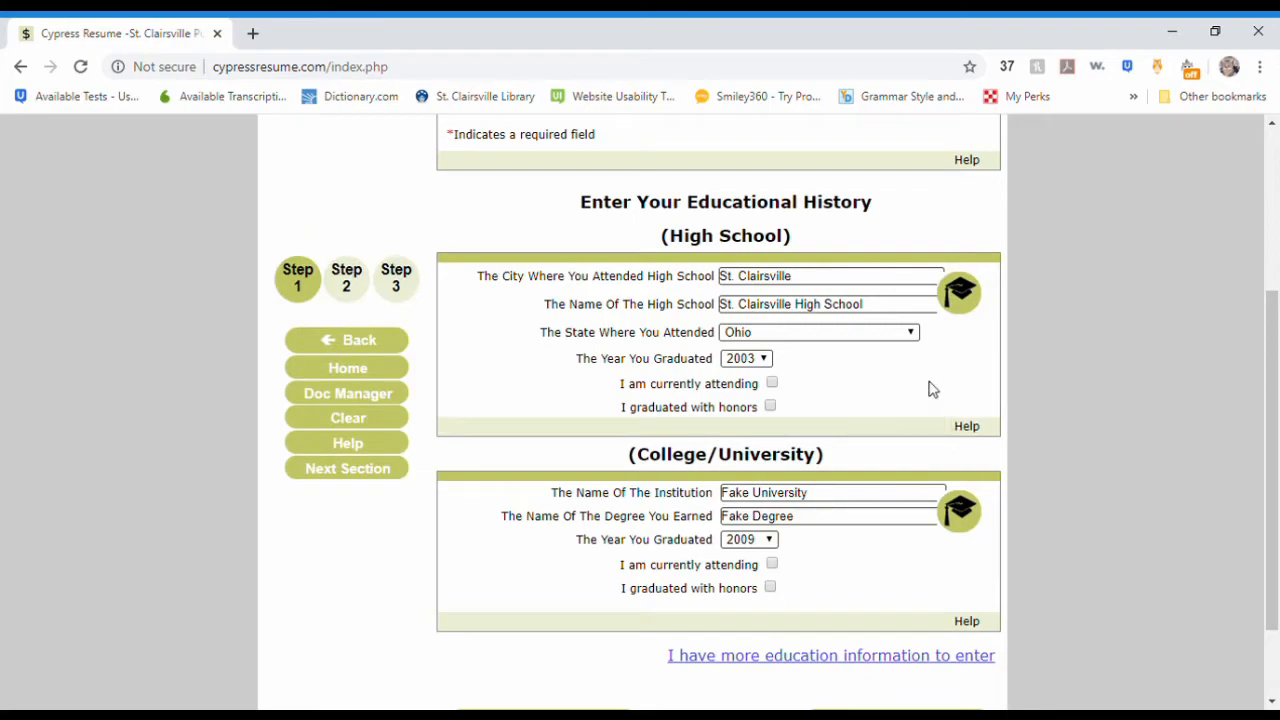
scroll(880, 386, down, 2)
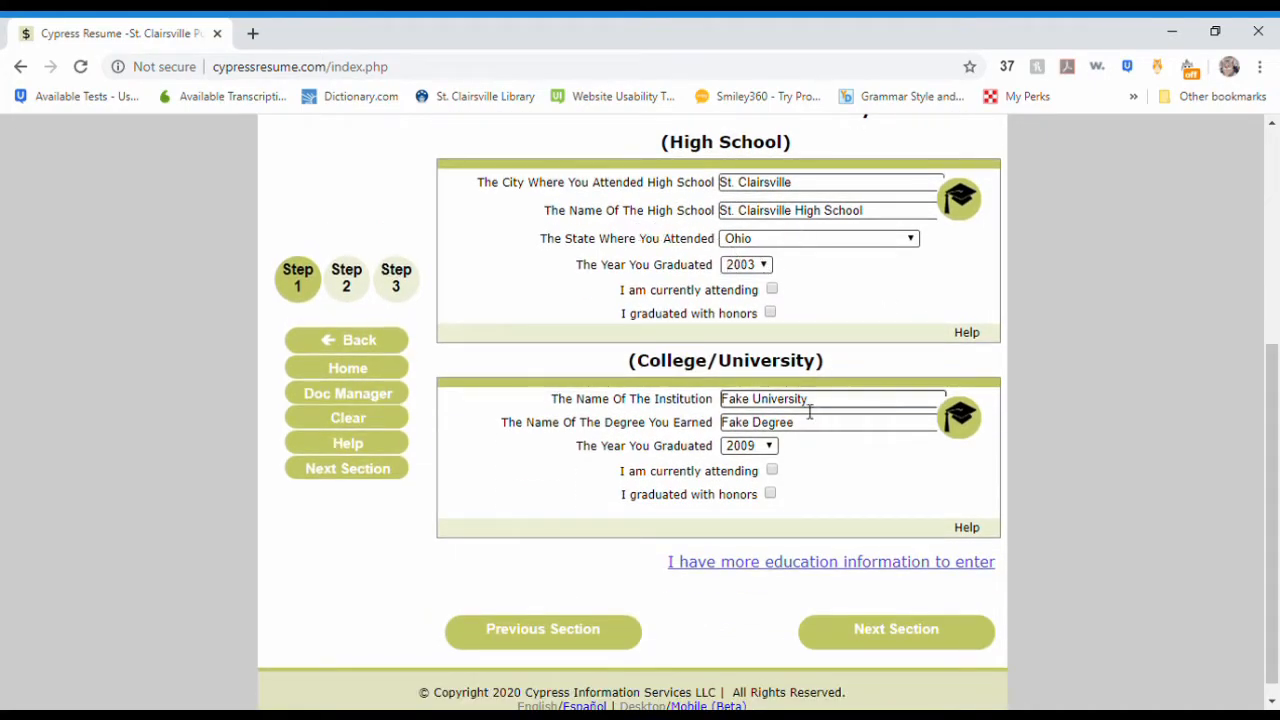
click(800, 563)
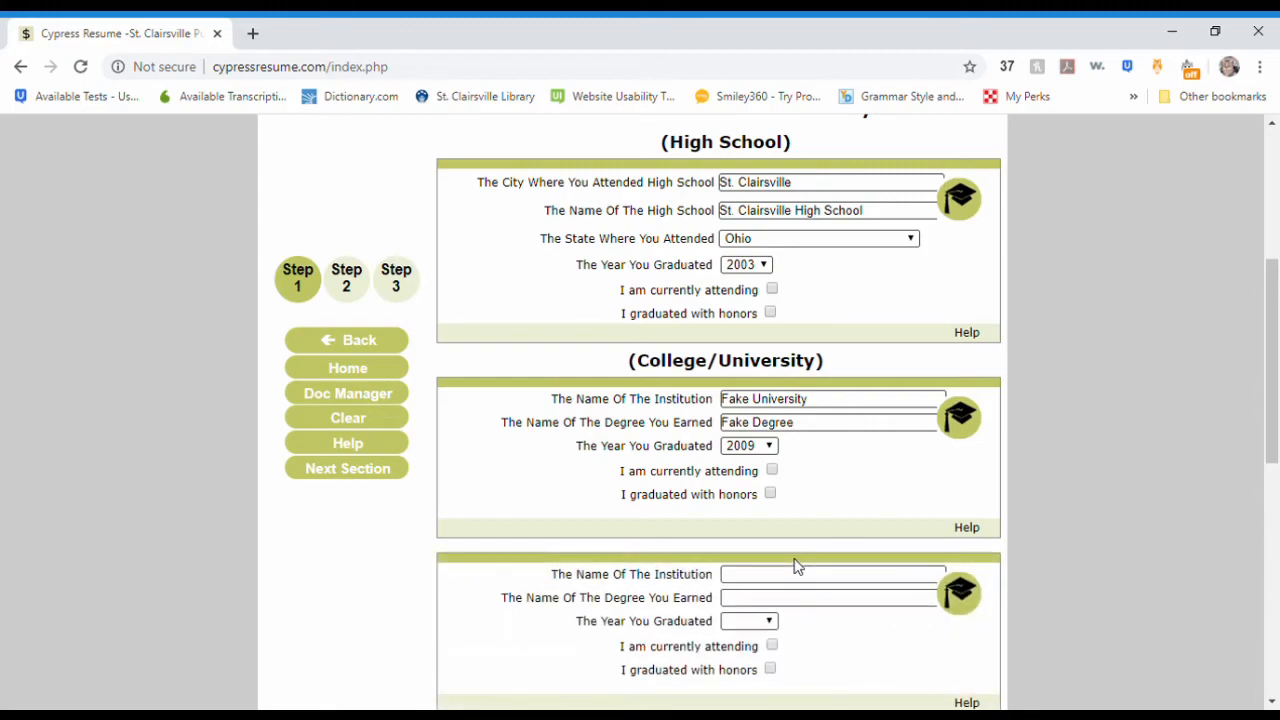
scroll(800, 566, down, 3)
scroll(812, 565, down, 5)
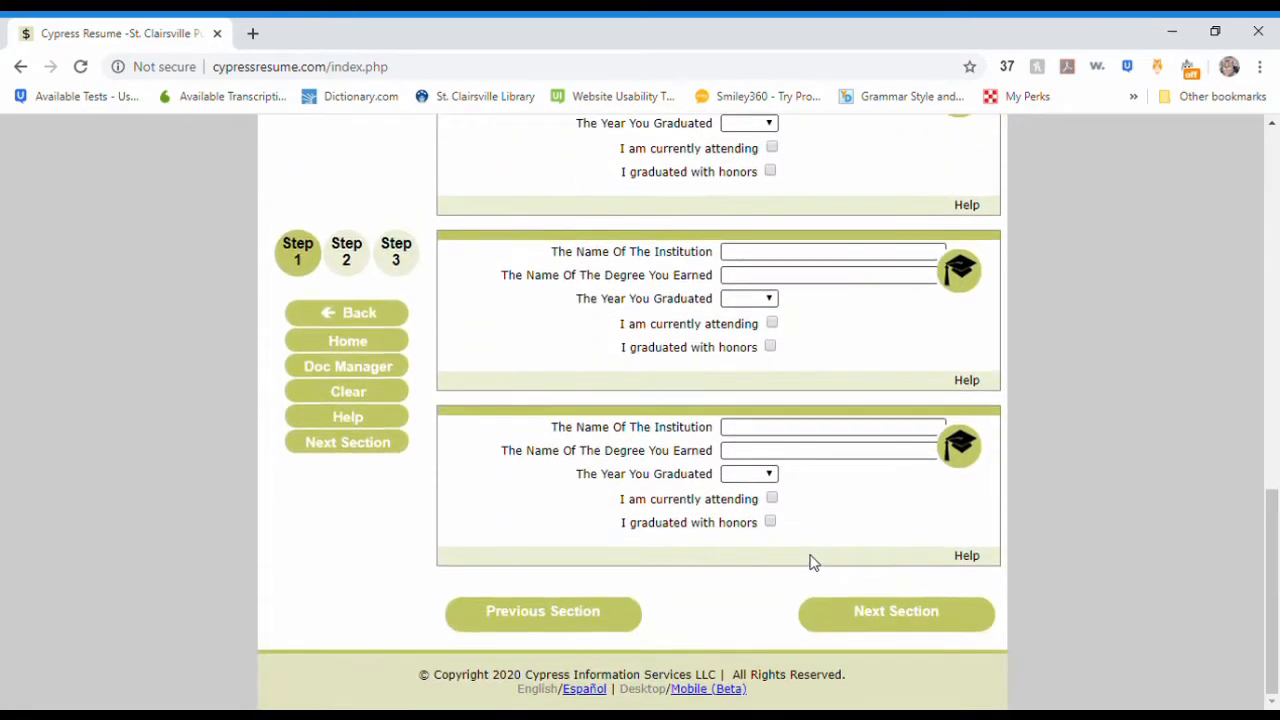
click(894, 615)
Add extra training forms to the certificates, certifications and training section and continue to the job title search
scroll(897, 555, down, 2)
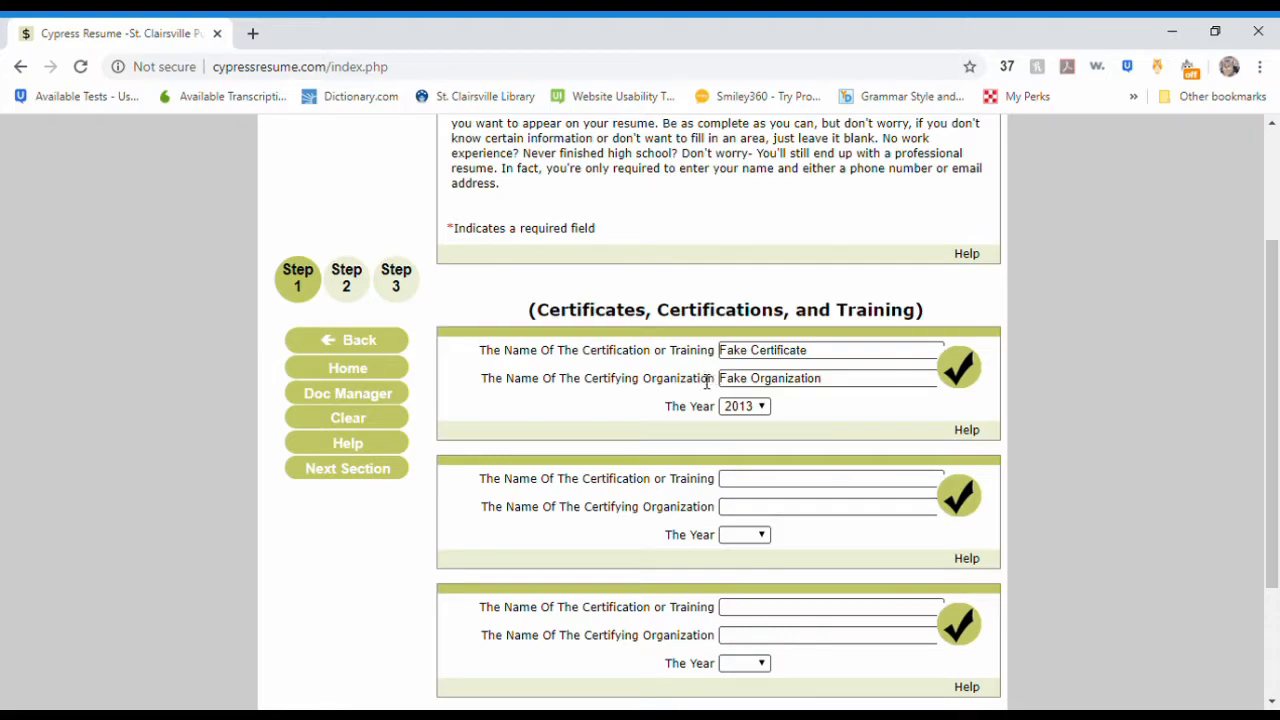
scroll(695, 378, down, 2)
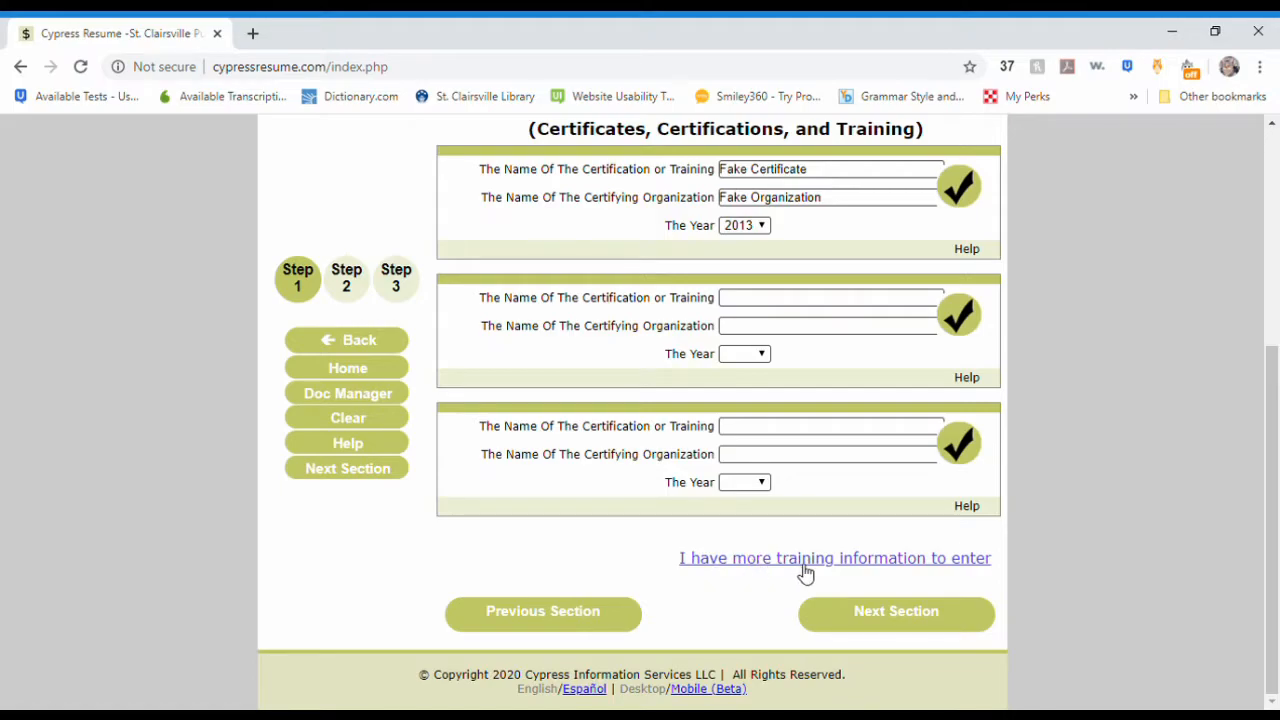
click(808, 566)
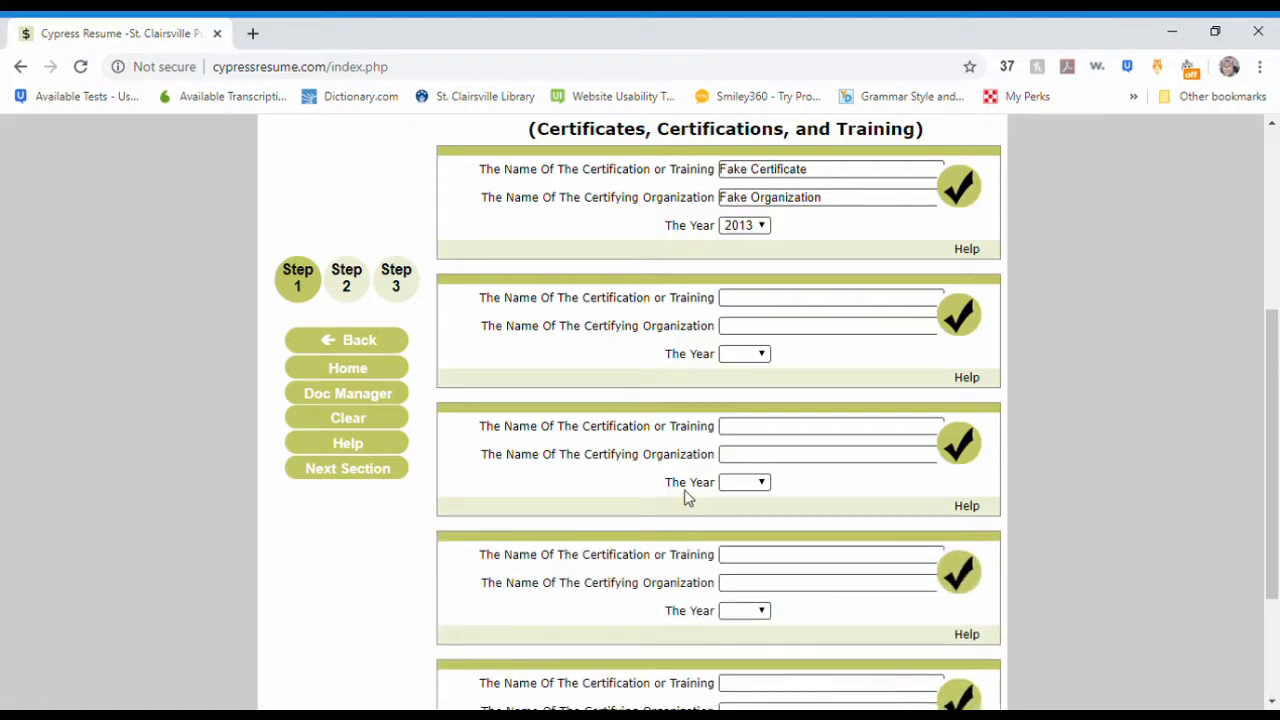
scroll(689, 494, up, 4)
scroll(809, 391, down, 7)
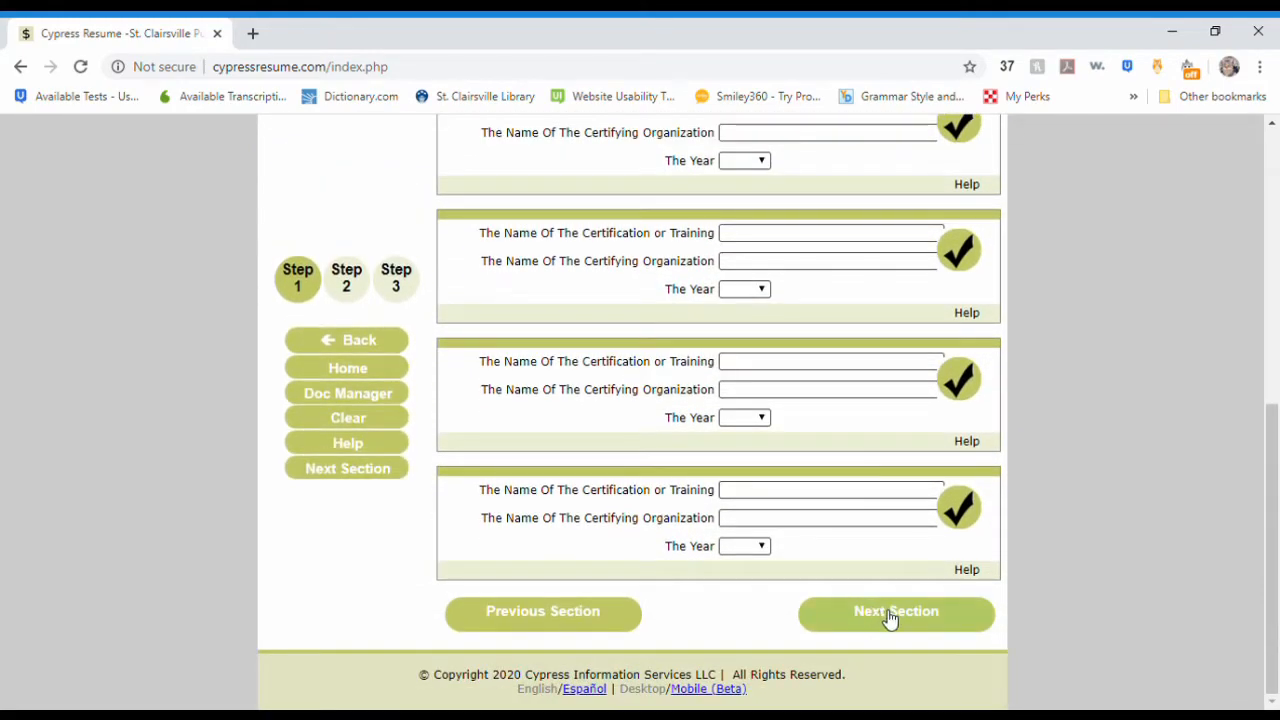
click(889, 616)
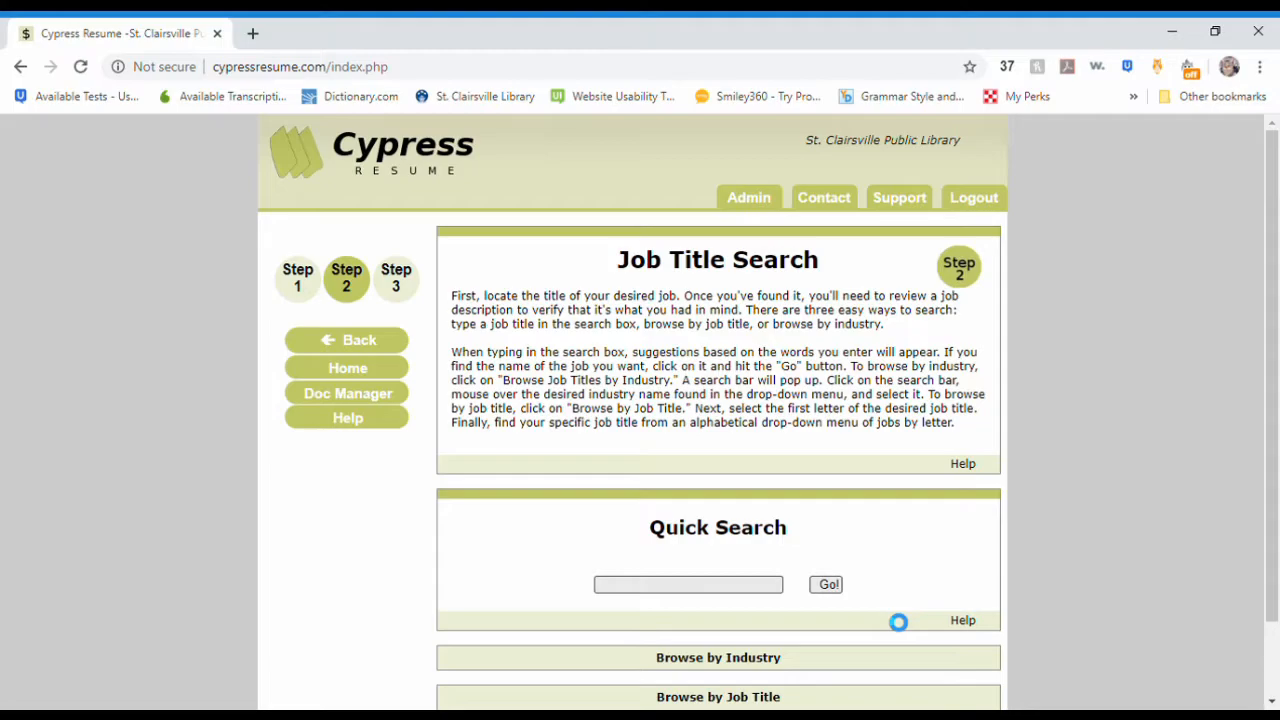
Run a quick search for the job title "librarian"
click(607, 599)
click(614, 594)
text(librarian)
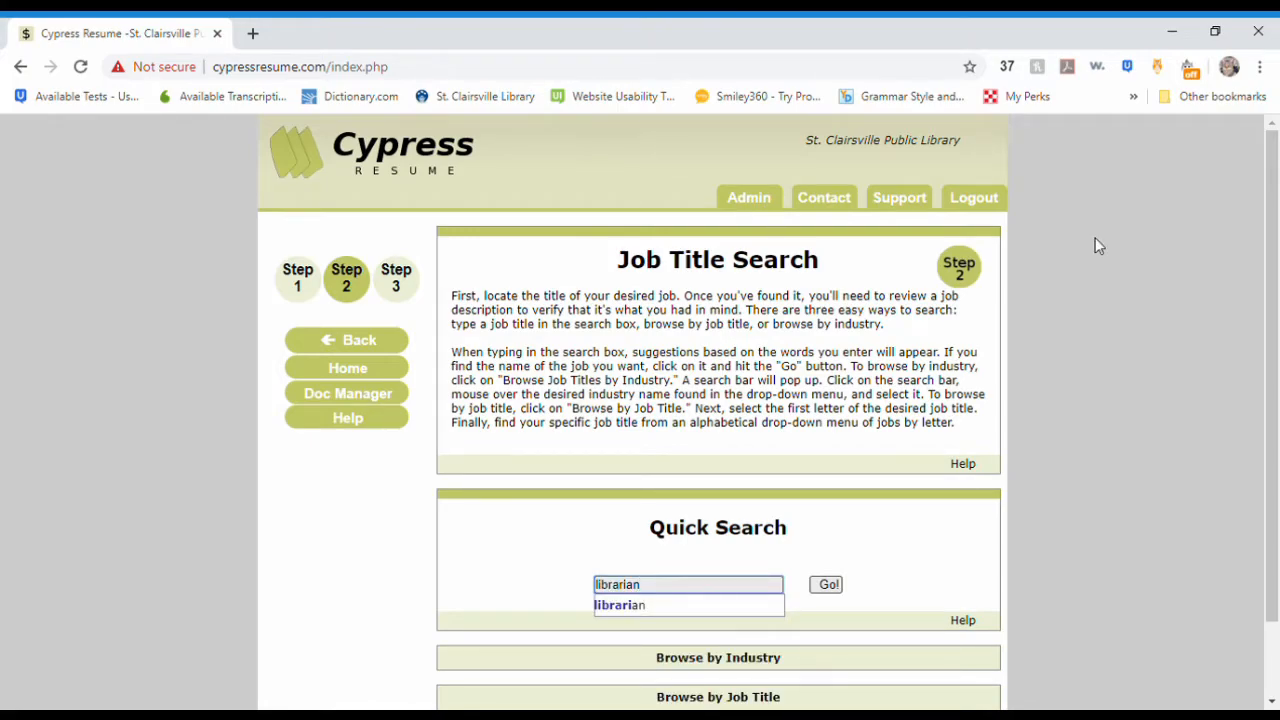
click(826, 586)
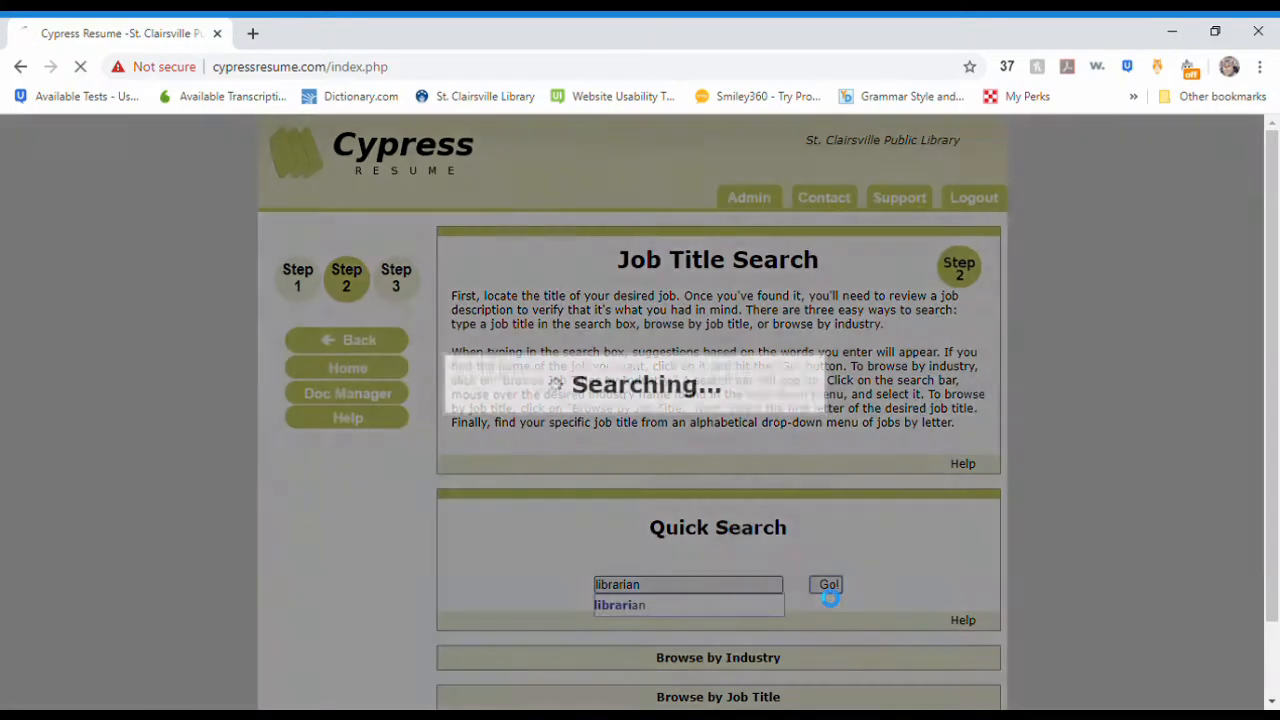
Review the Librarian job descriptions and select the one about administering libraries and performing related library services
scroll(793, 498, down, 2)
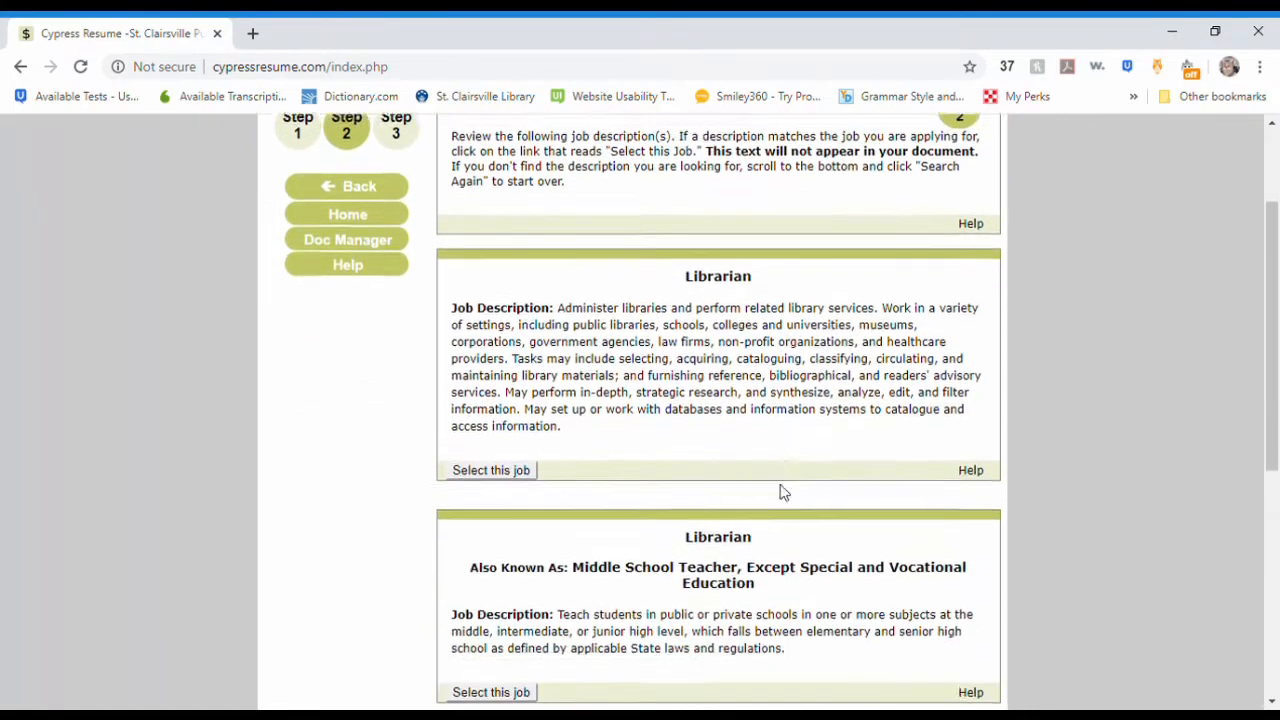
scroll(840, 500, down, 4)
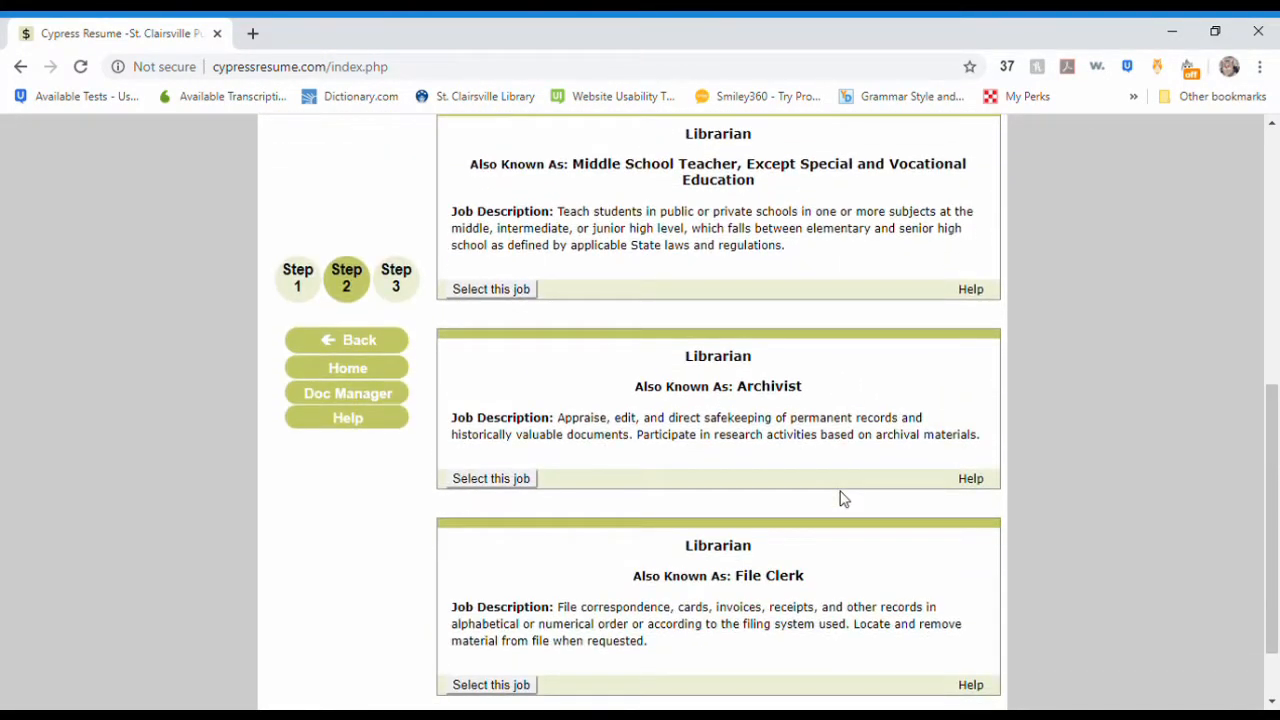
scroll(840, 497, up, 4)
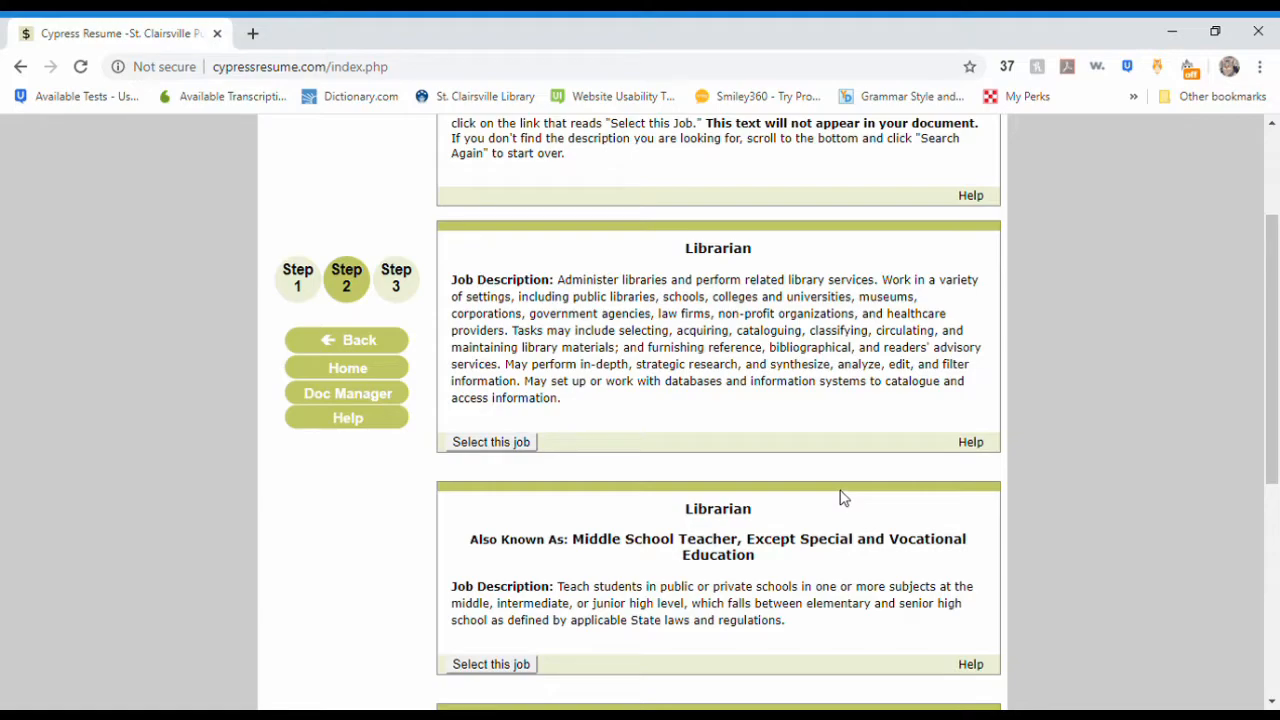
scroll(840, 497, up, 2)
scroll(840, 497, down, 2)
scroll(840, 497, down, 1)
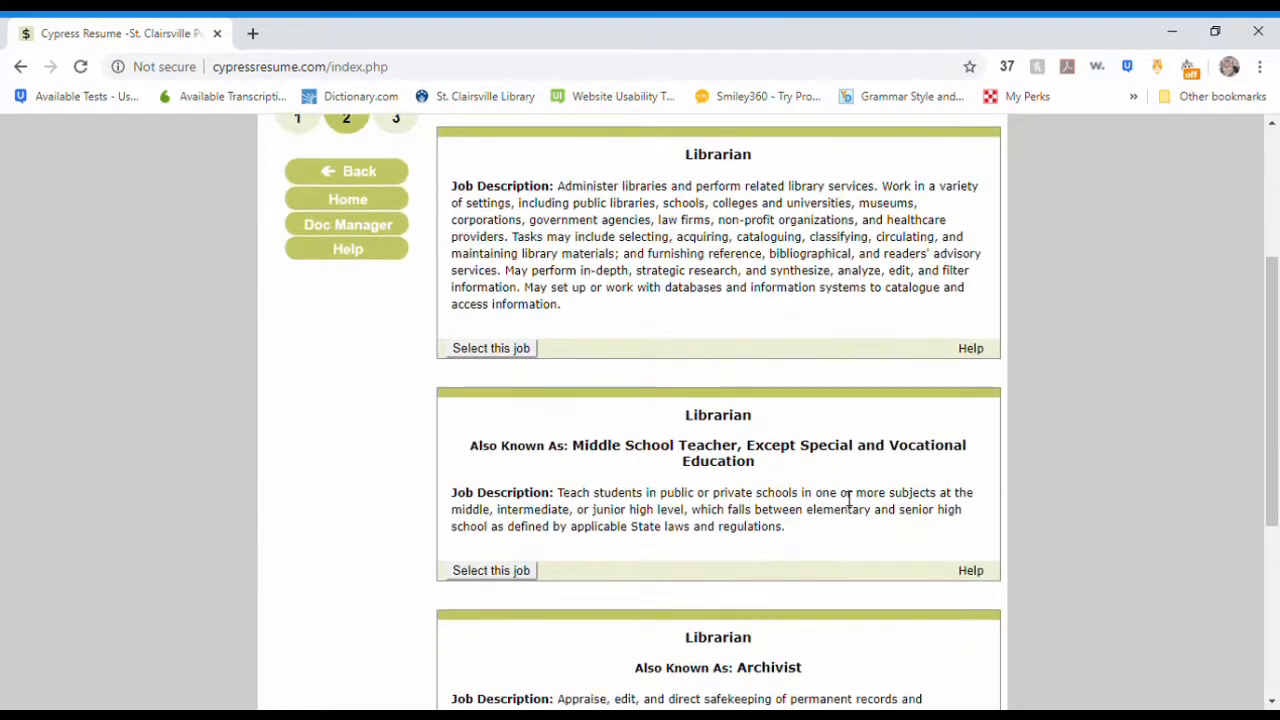
scroll(845, 498, down, 3)
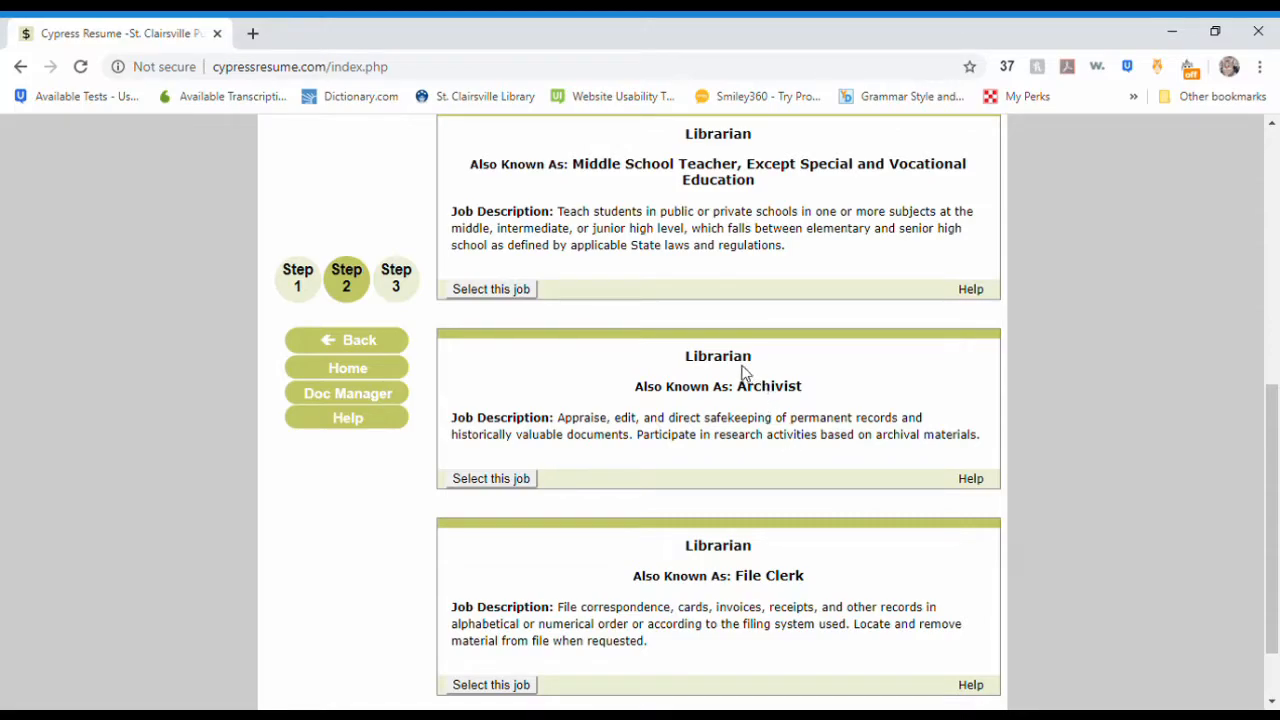
scroll(741, 372, up, 5)
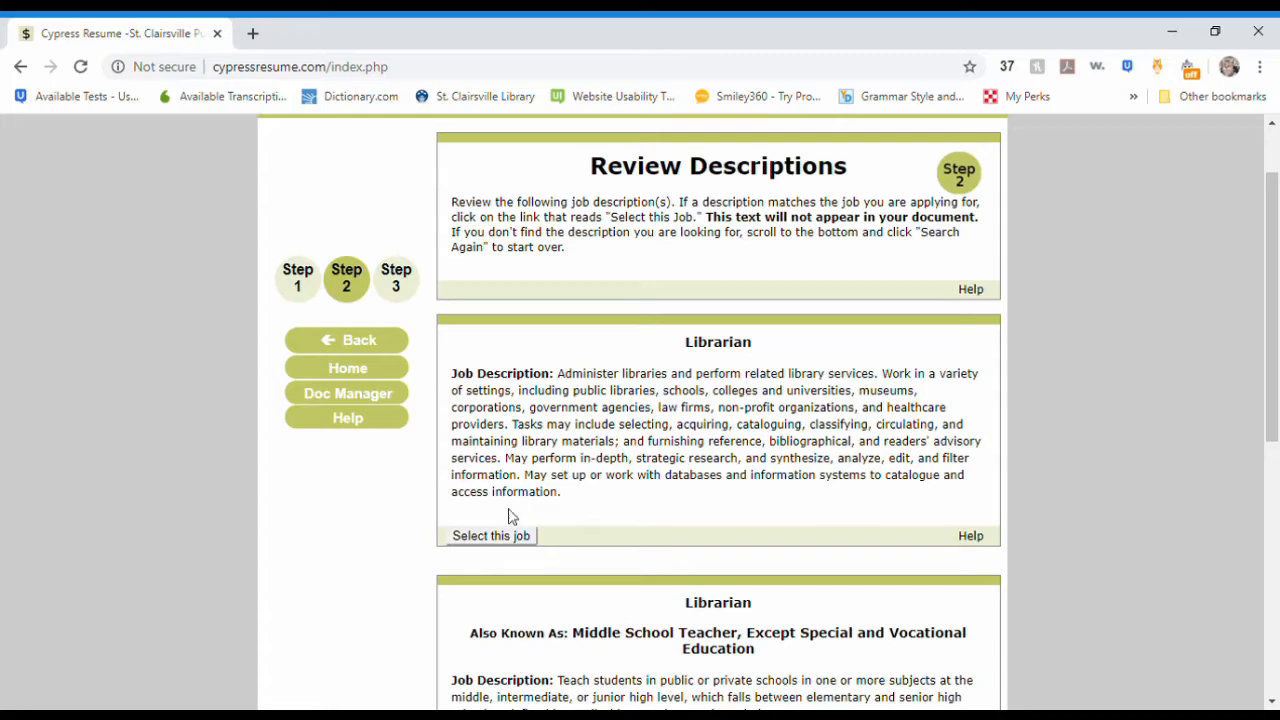
click(496, 536)
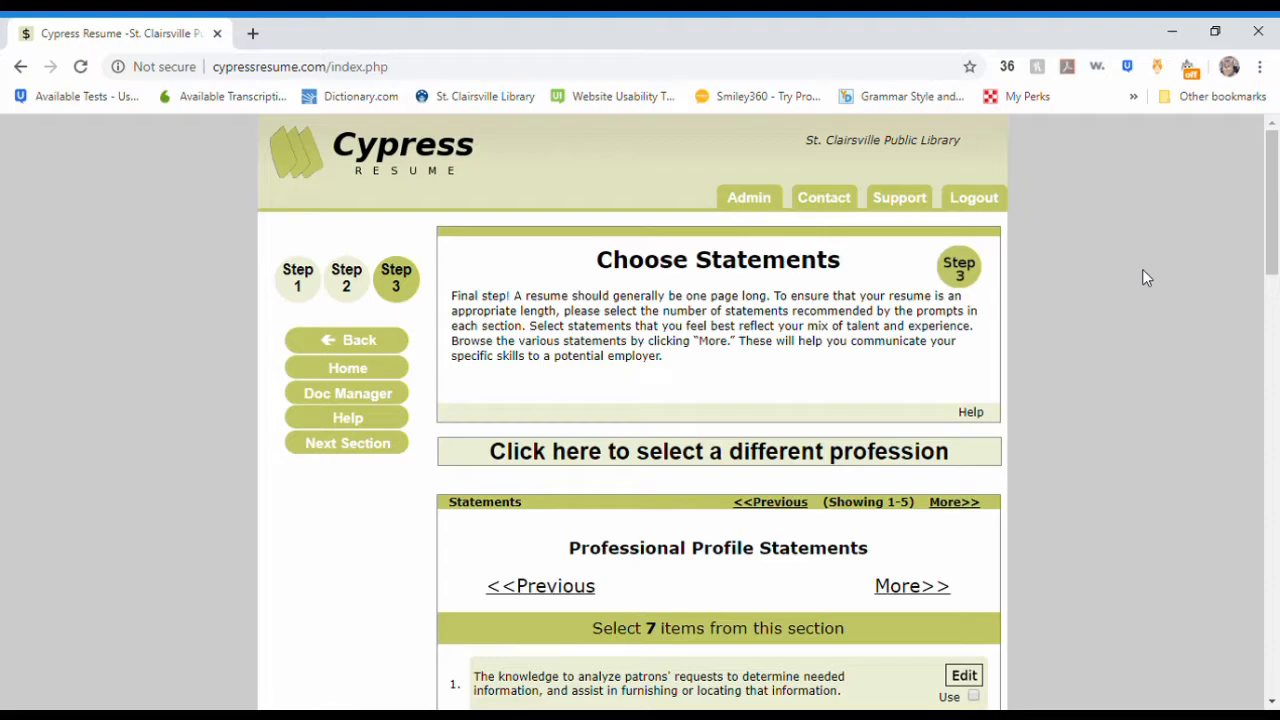
Page through the Professional Profile Statements to statements 36-40
scroll(1086, 331, down, 5)
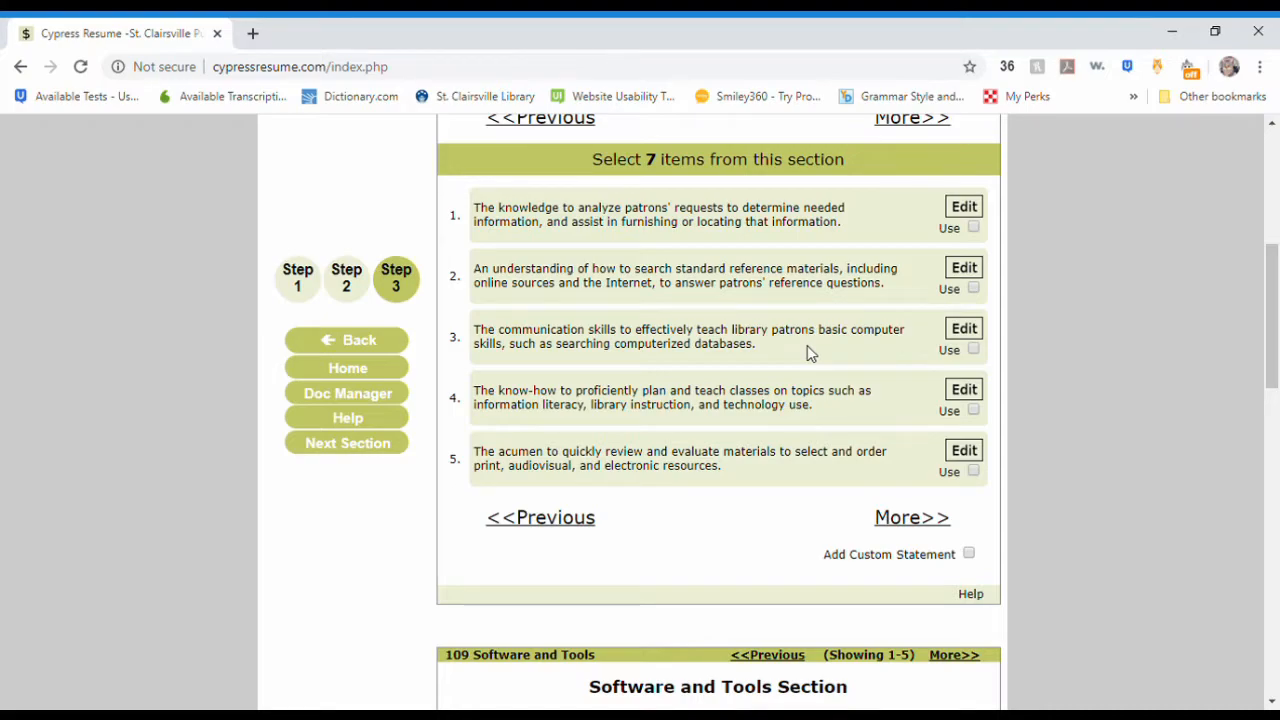
scroll(810, 353, up, 1)
click(910, 212)
click(910, 213)
click(910, 212)
click(910, 212)
click(910, 212)
click(910, 212)
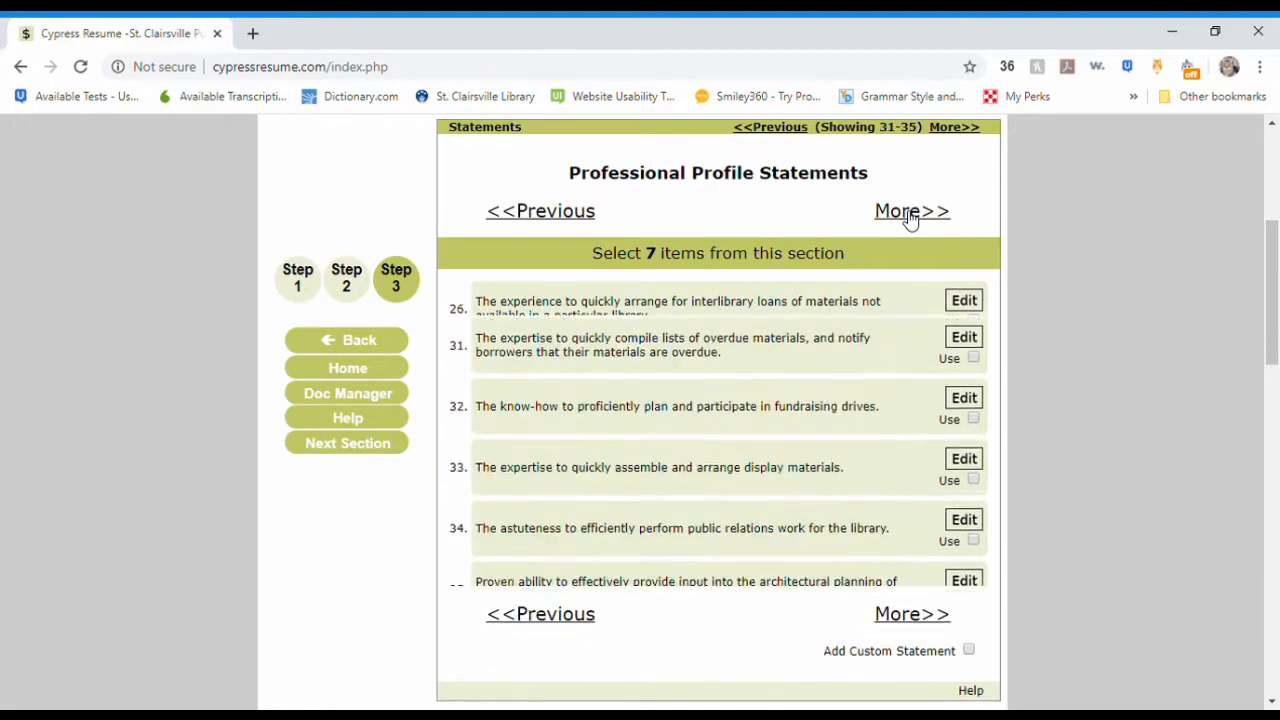
click(910, 212)
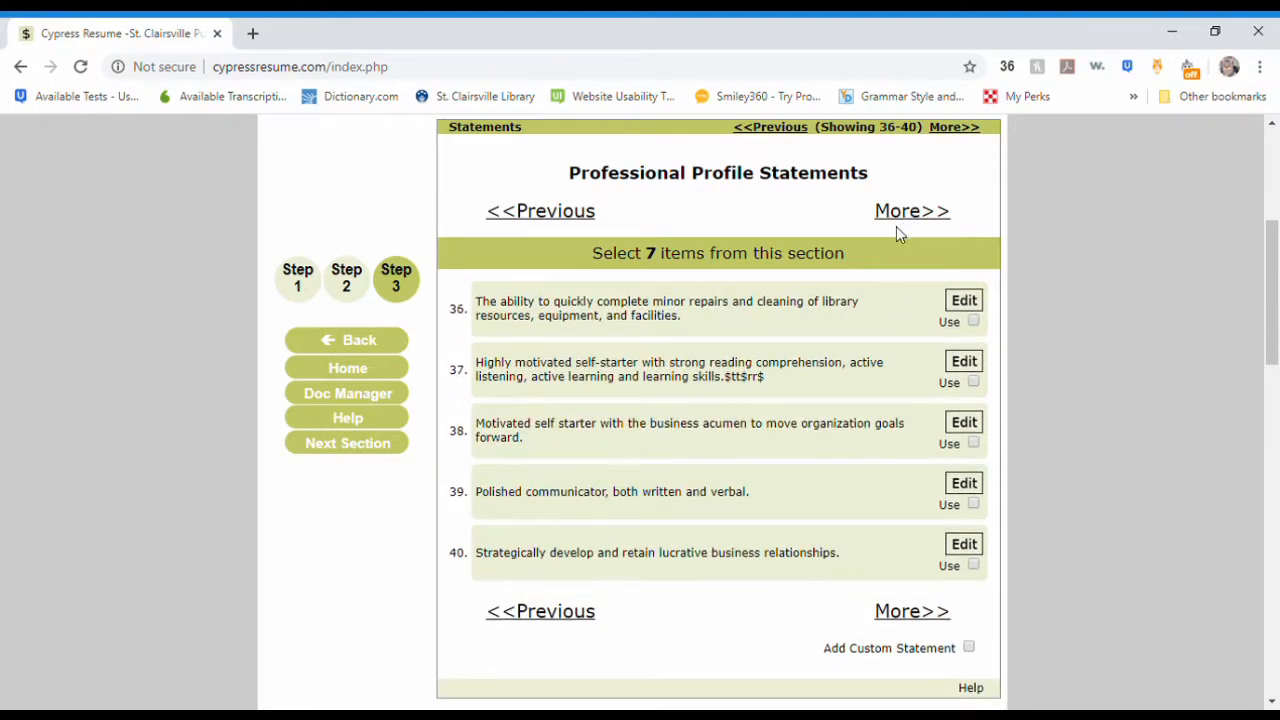
click(958, 301)
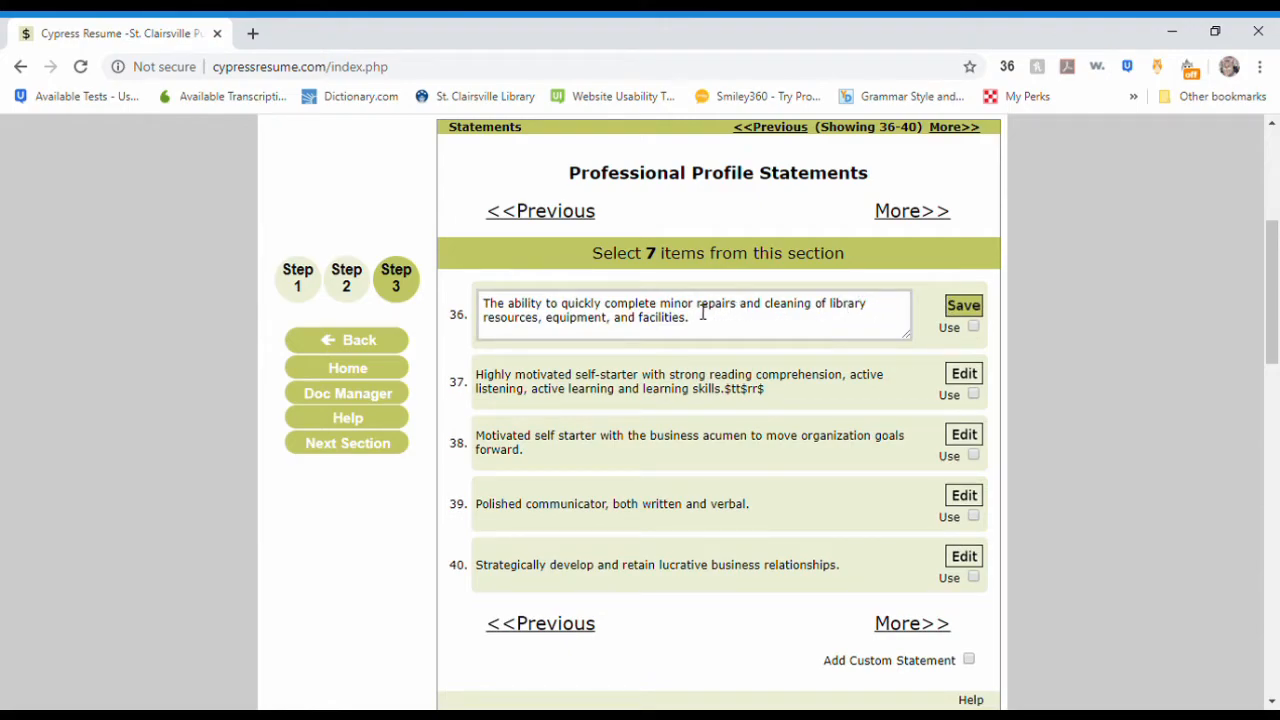
click(963, 308)
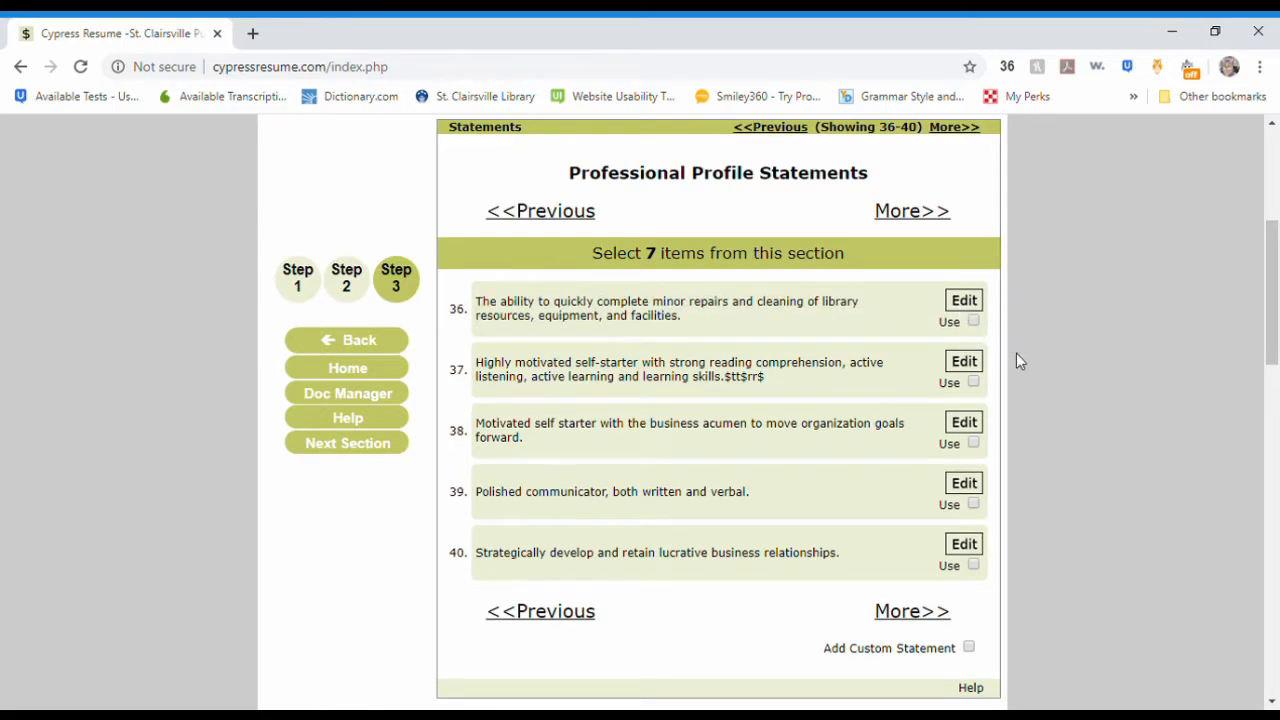
scroll(1014, 420, down, 1)
click(969, 554)
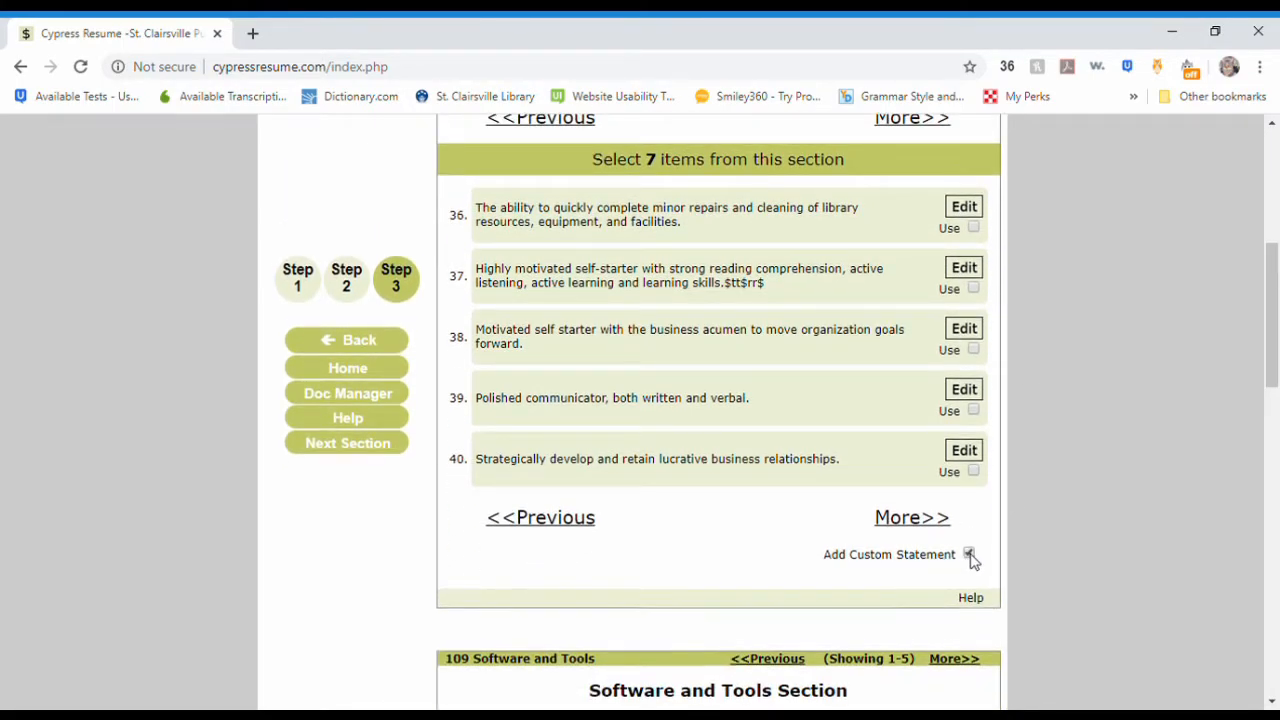
scroll(914, 491, down, 2)
click(906, 409)
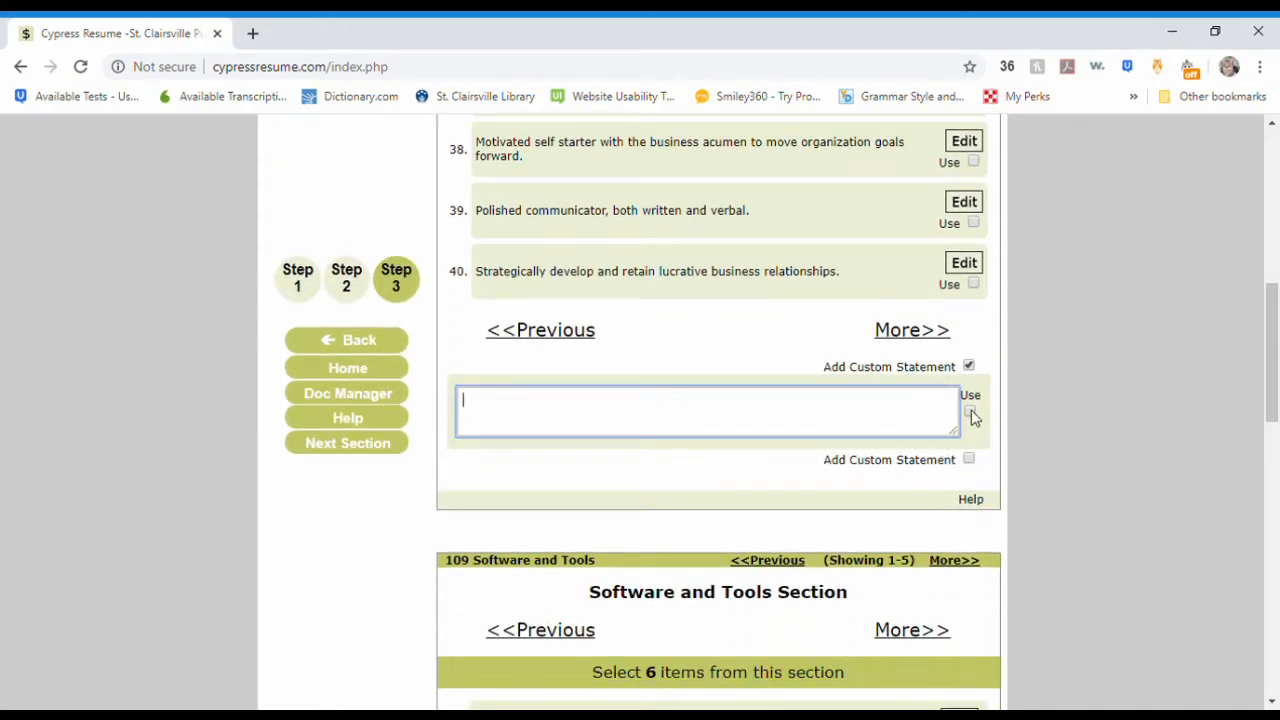
click(969, 367)
scroll(971, 360, up, 3)
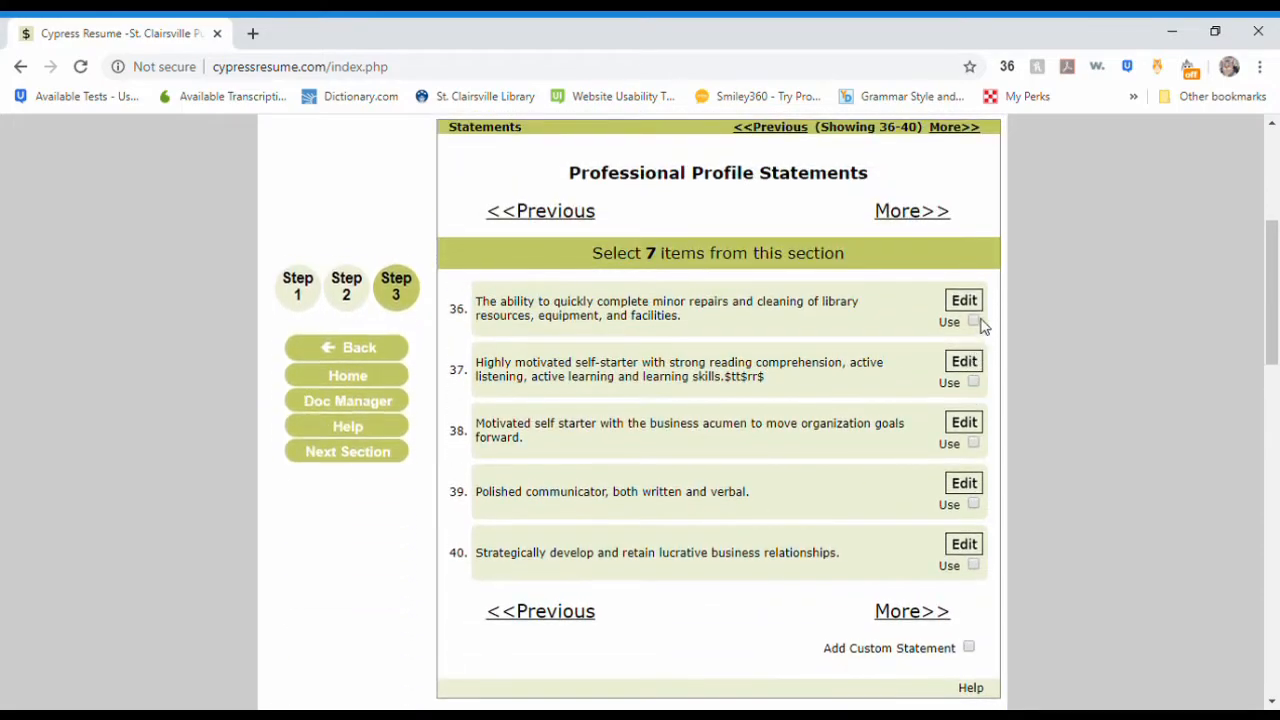
Mark profile statements 36, 37 and 38 for use: minor repairs and cleaning, highly motivated self-starter, and motivated self starter with business acumen
click(972, 322)
click(973, 382)
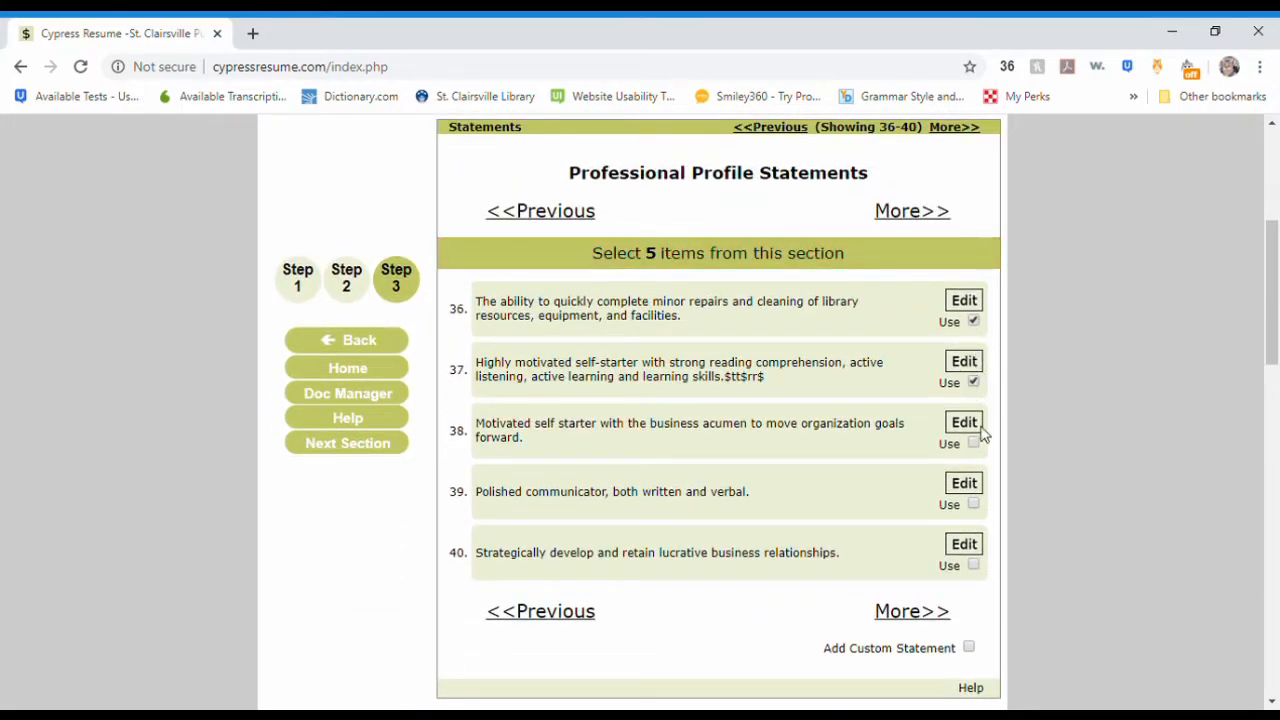
click(974, 445)
Mark Yahoo Flickr, Web page creation and editing software, and WorldCat for use in the Software and Tools Section
scroll(1144, 216, down, 5)
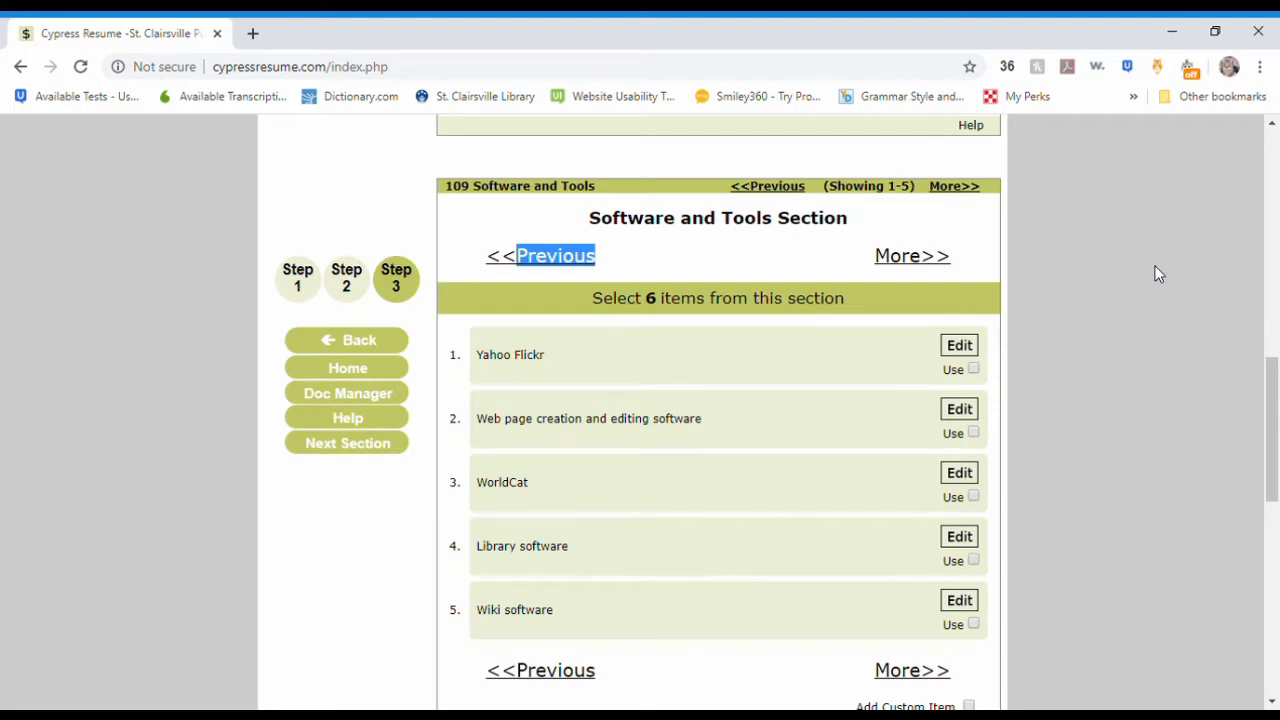
scroll(1085, 302, down, 1)
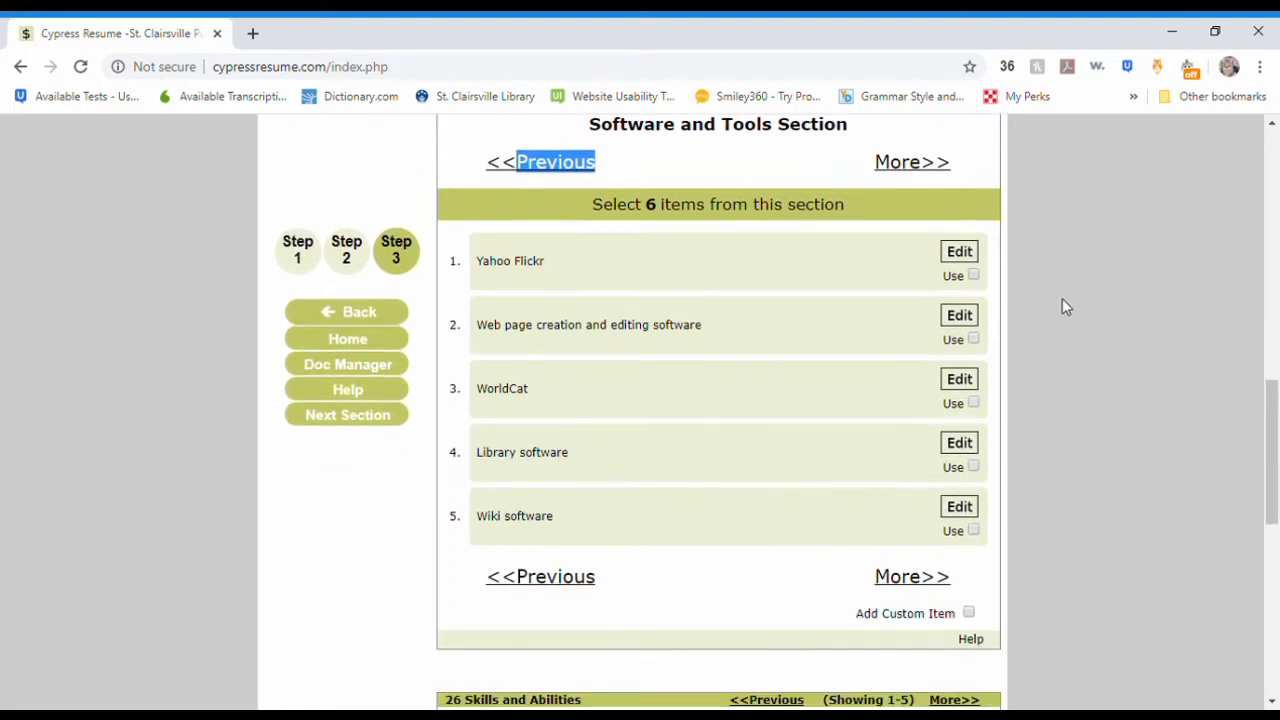
click(973, 275)
click(973, 339)
click(973, 403)
In the second group of Skills and Abilities, rate Deductive Reasoning as Outstanding and Inductive Reasoning as Excellent
scroll(1010, 383, down, 6)
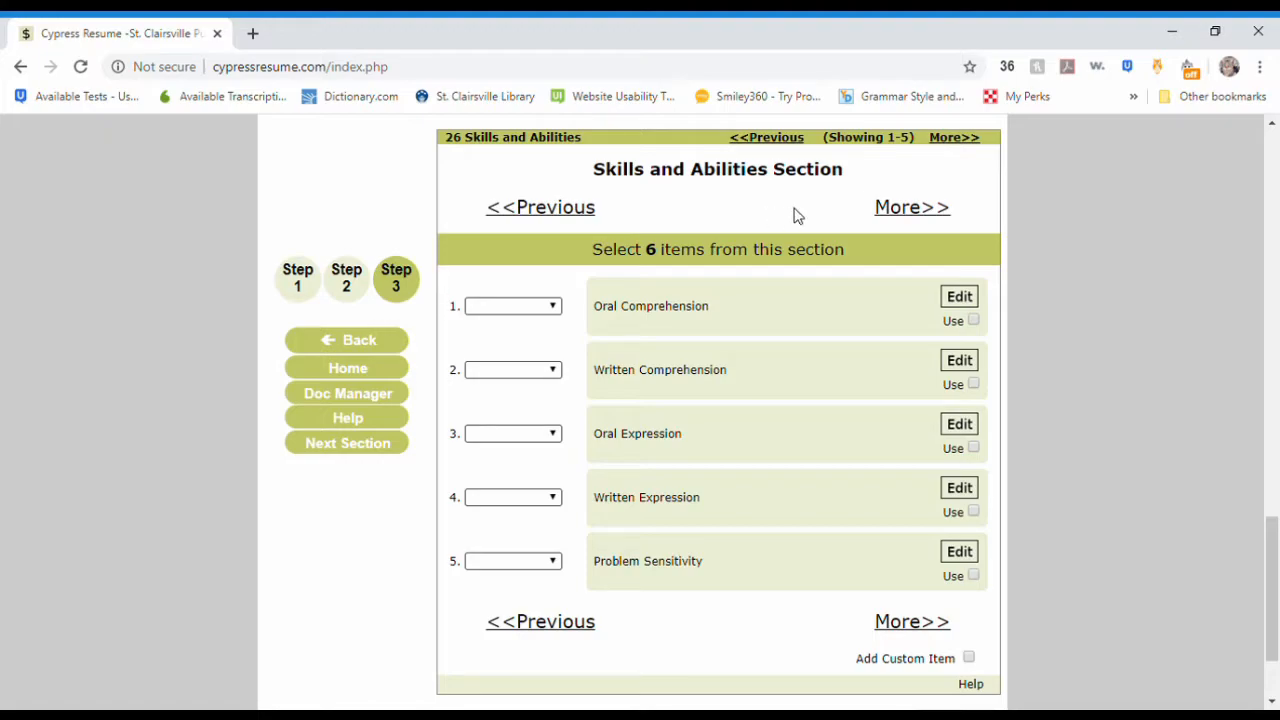
click(907, 217)
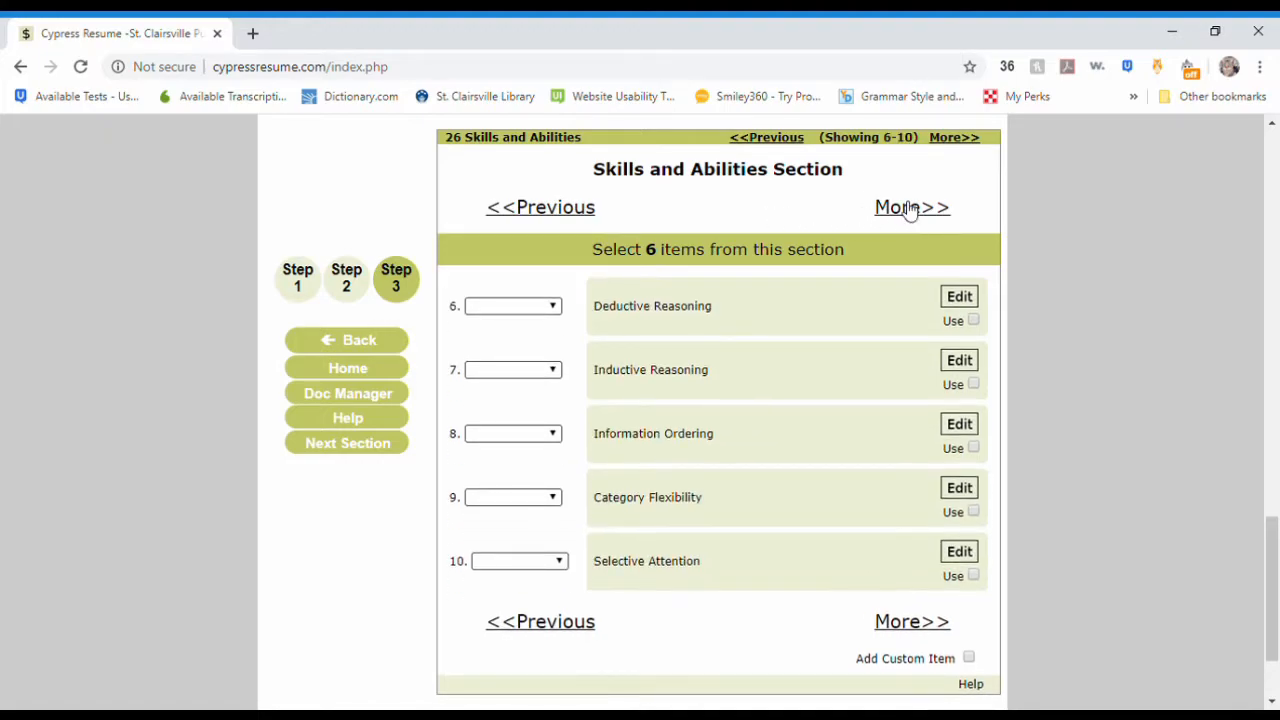
click(520, 310)
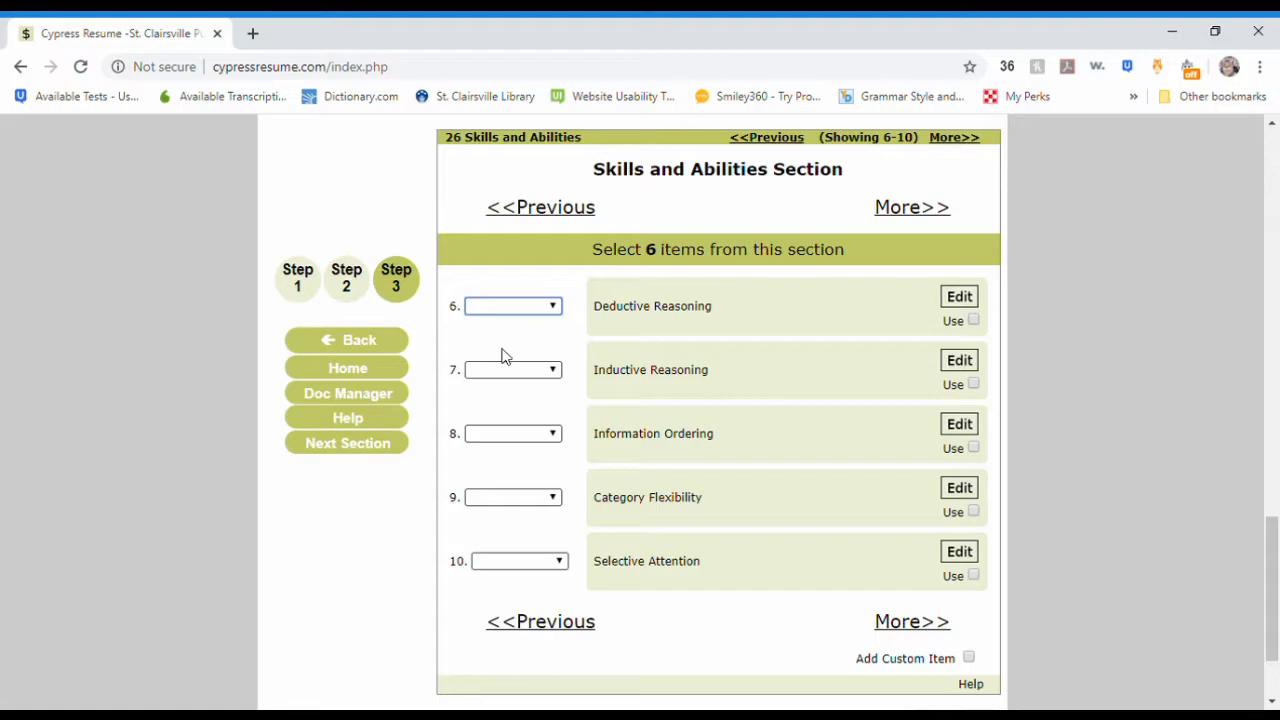
click(506, 371)
click(553, 370)
click(520, 416)
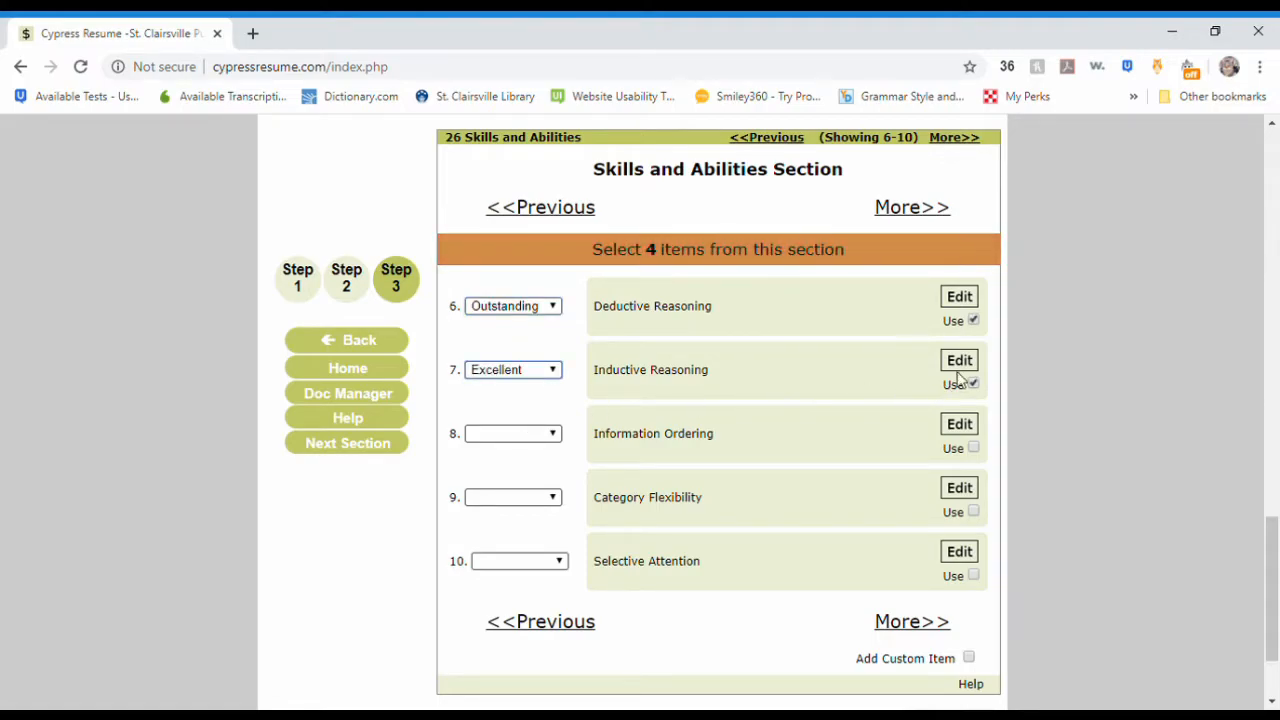
click(514, 308)
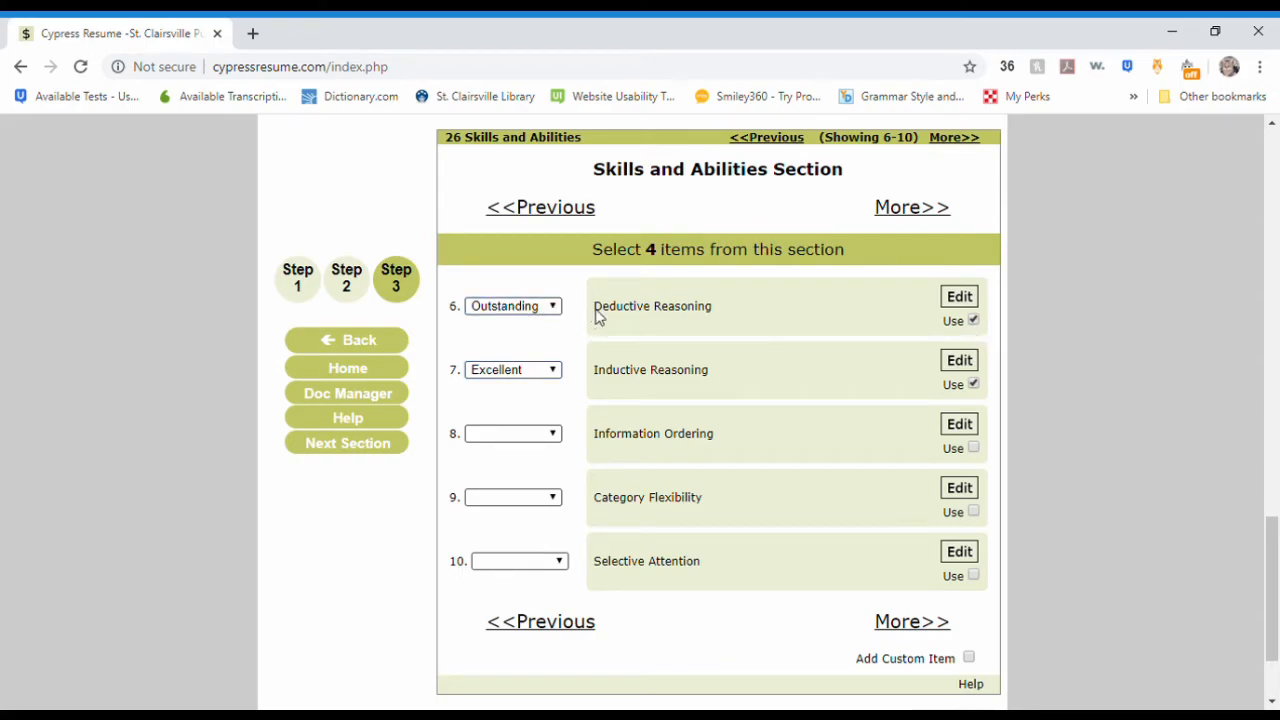
Finish choosing statements and continue to the Document Manager without adding the recommended extra ability statements
scroll(1060, 410, down, 2)
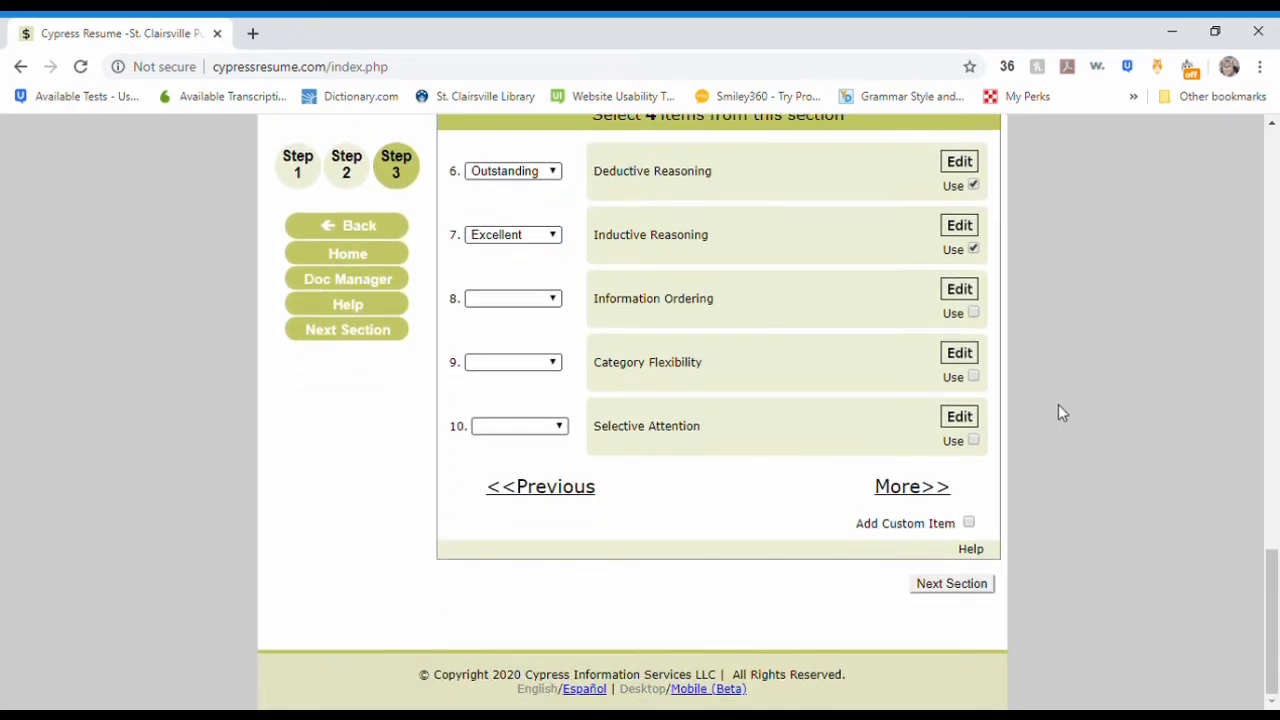
click(952, 585)
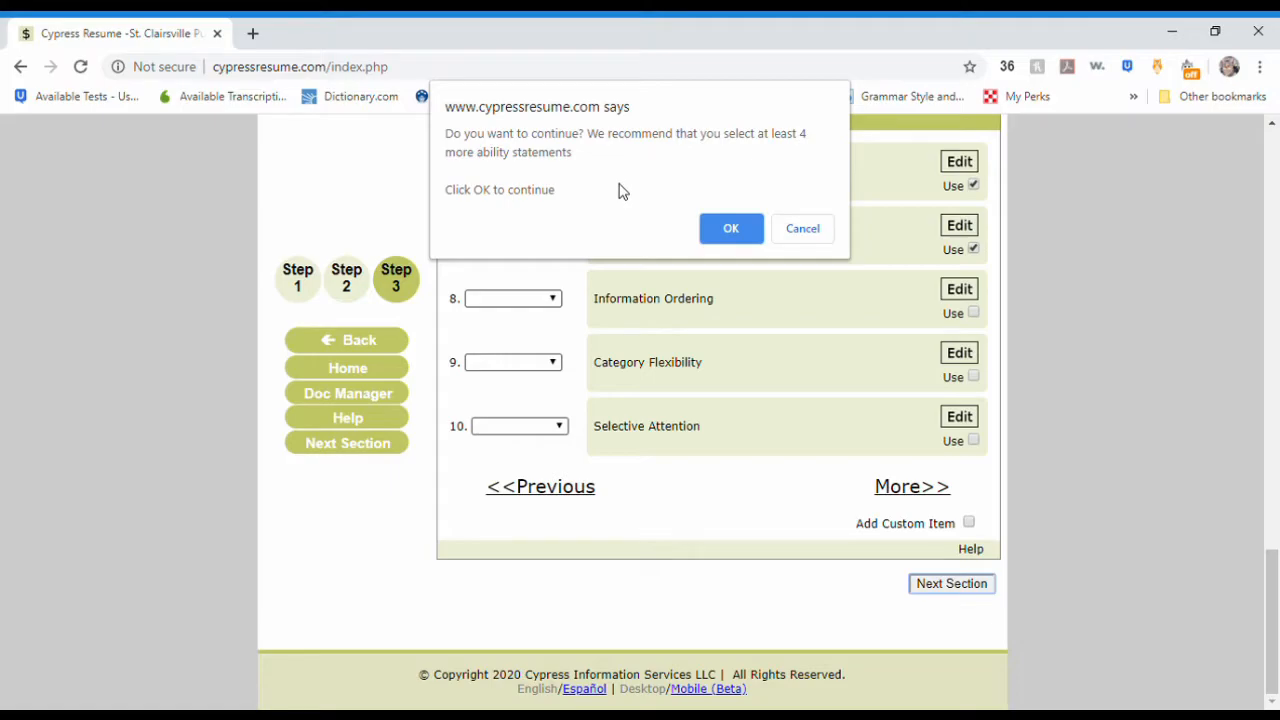
click(729, 232)
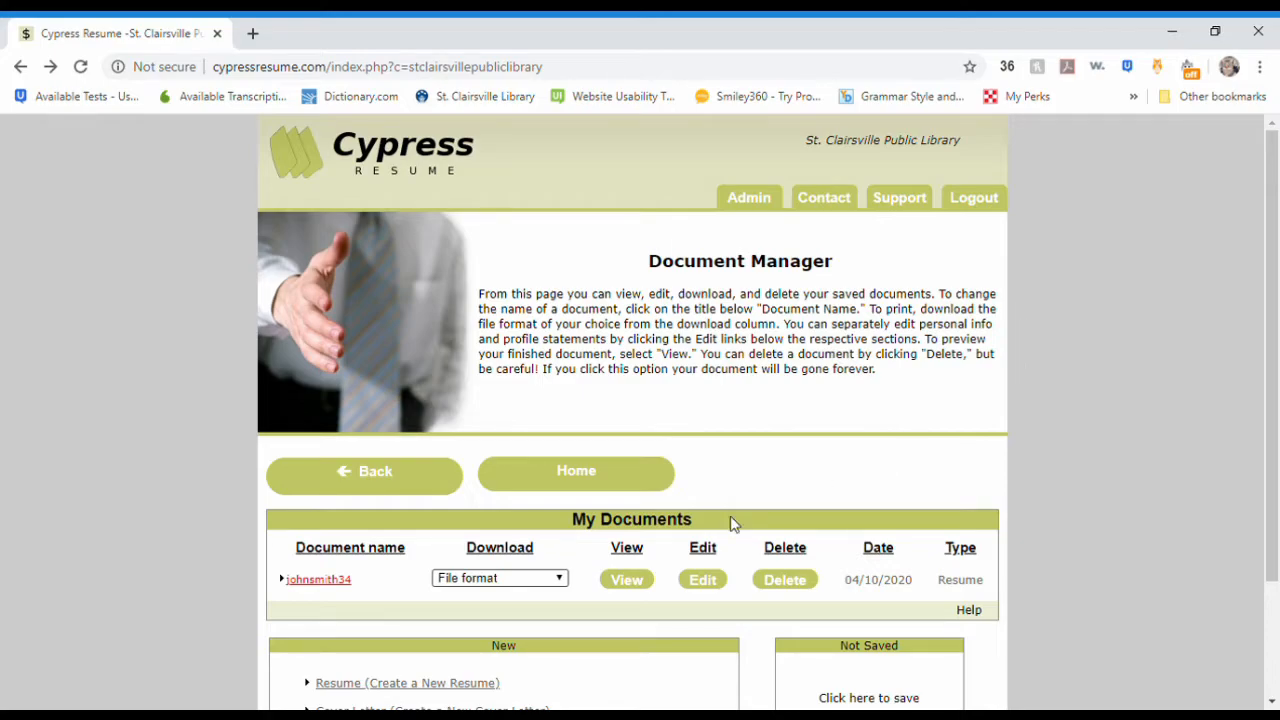
Preview the saved resume and look it over from the contact heading down to the download options
click(627, 582)
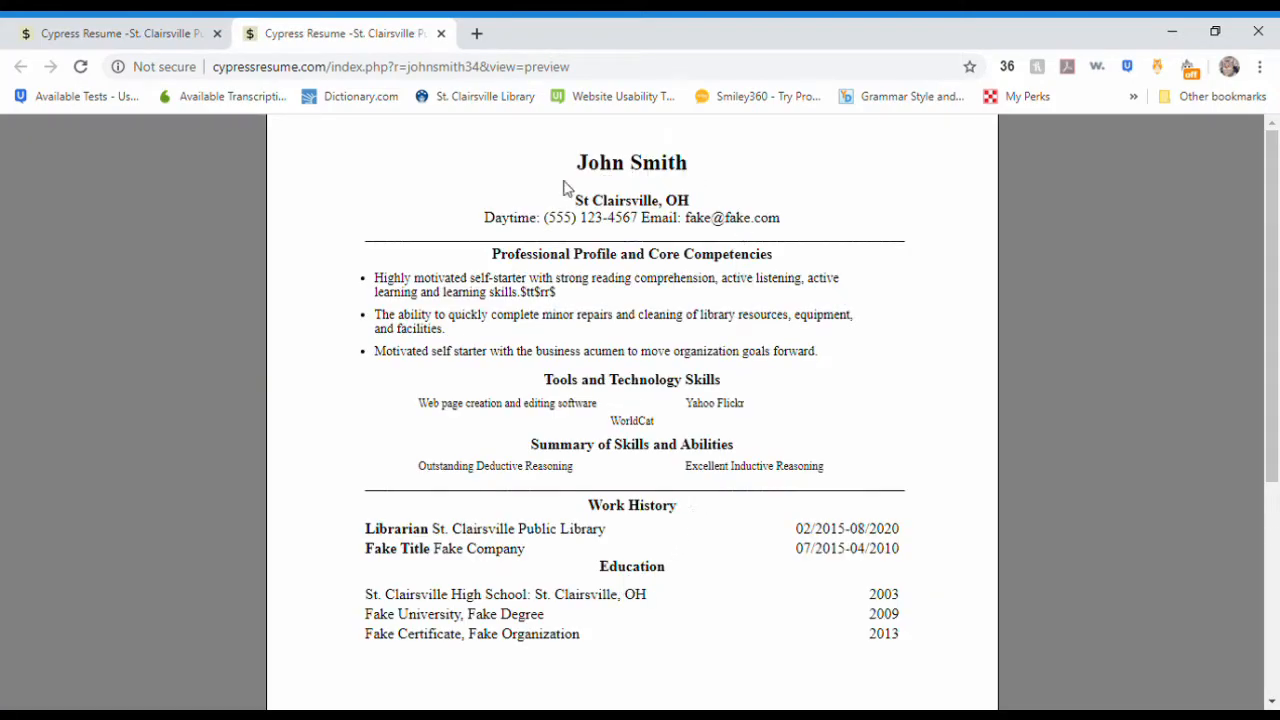
scroll(600, 512, down, 4)
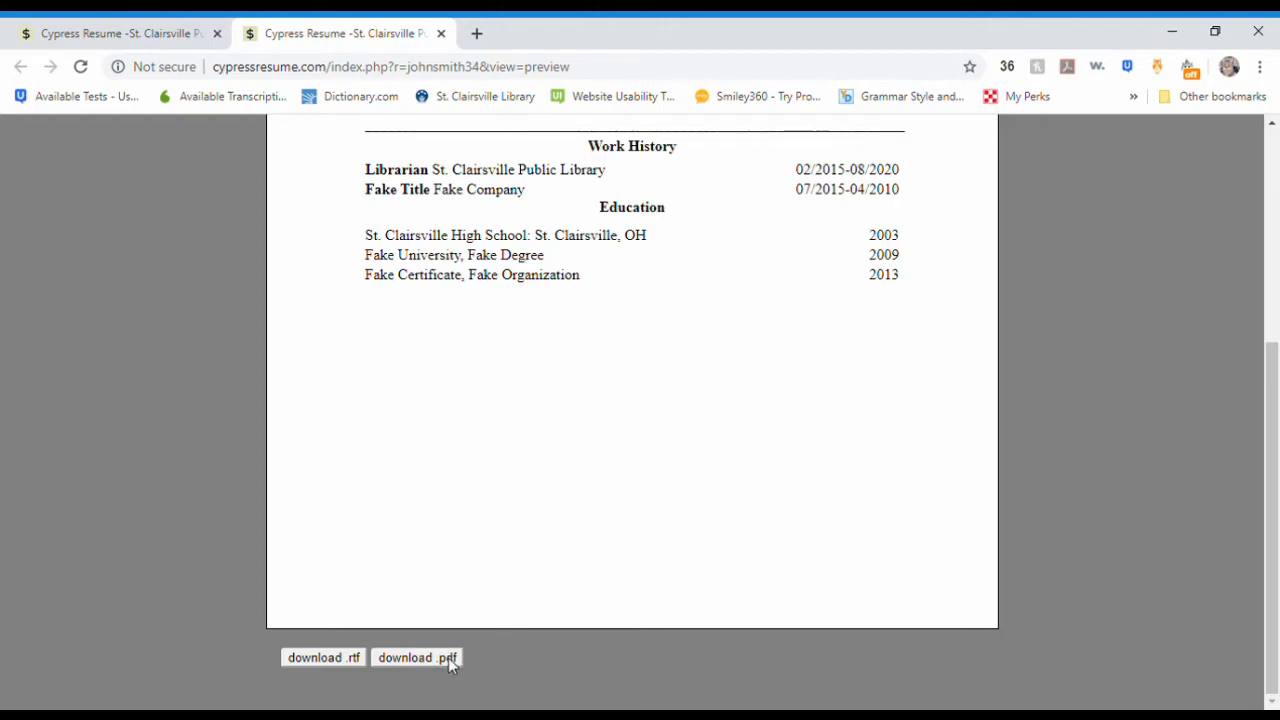
scroll(471, 543, up, 4)
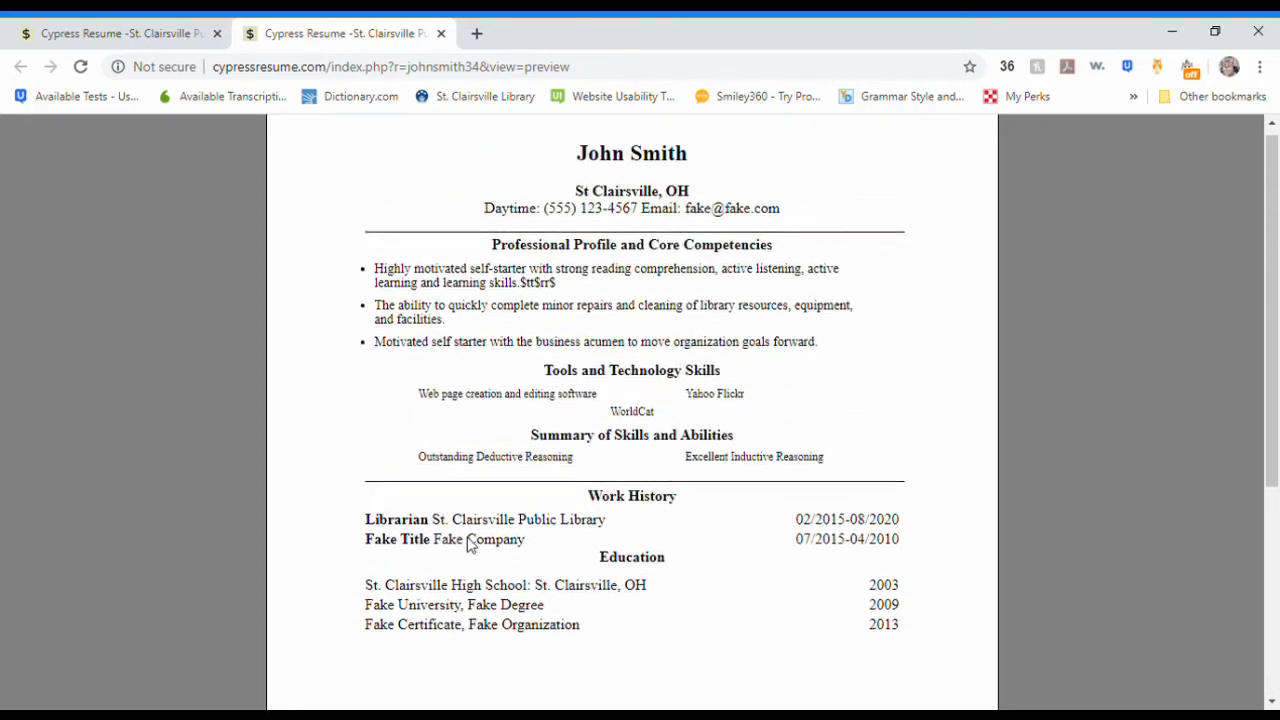
Return to the Document Manager and look at the download file formats for the resume
click(142, 36)
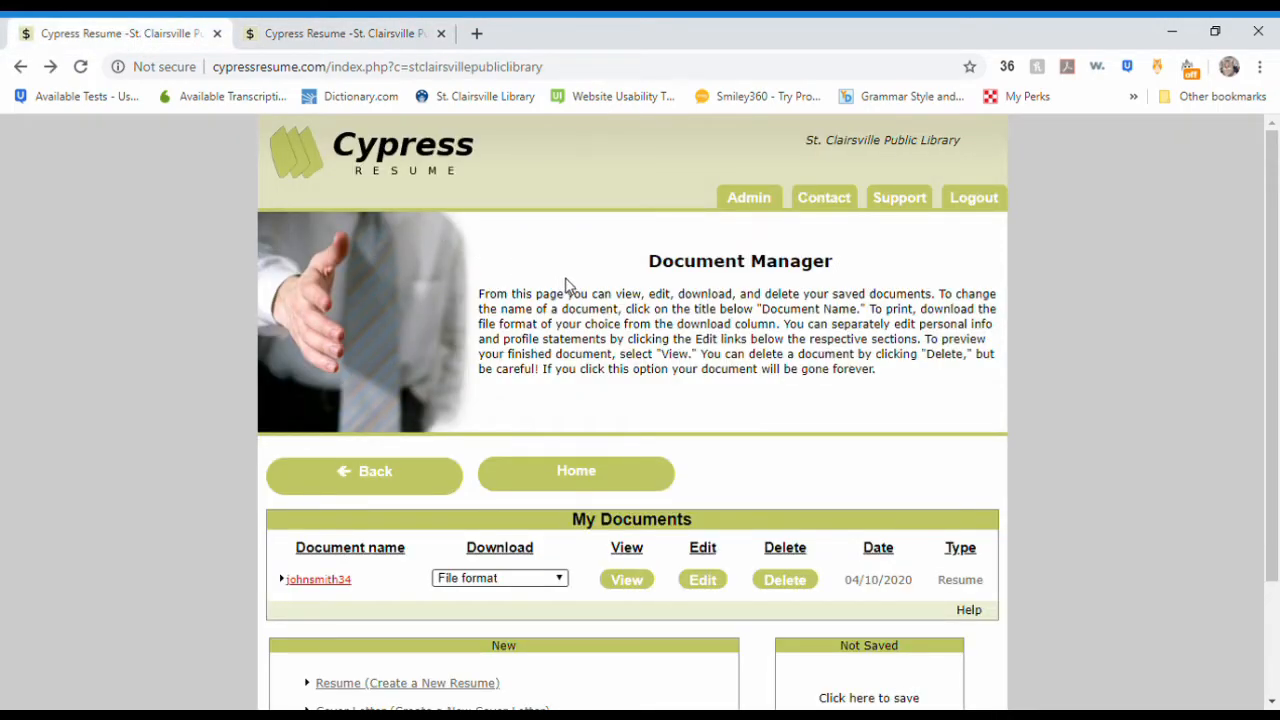
scroll(580, 286, down, 2)
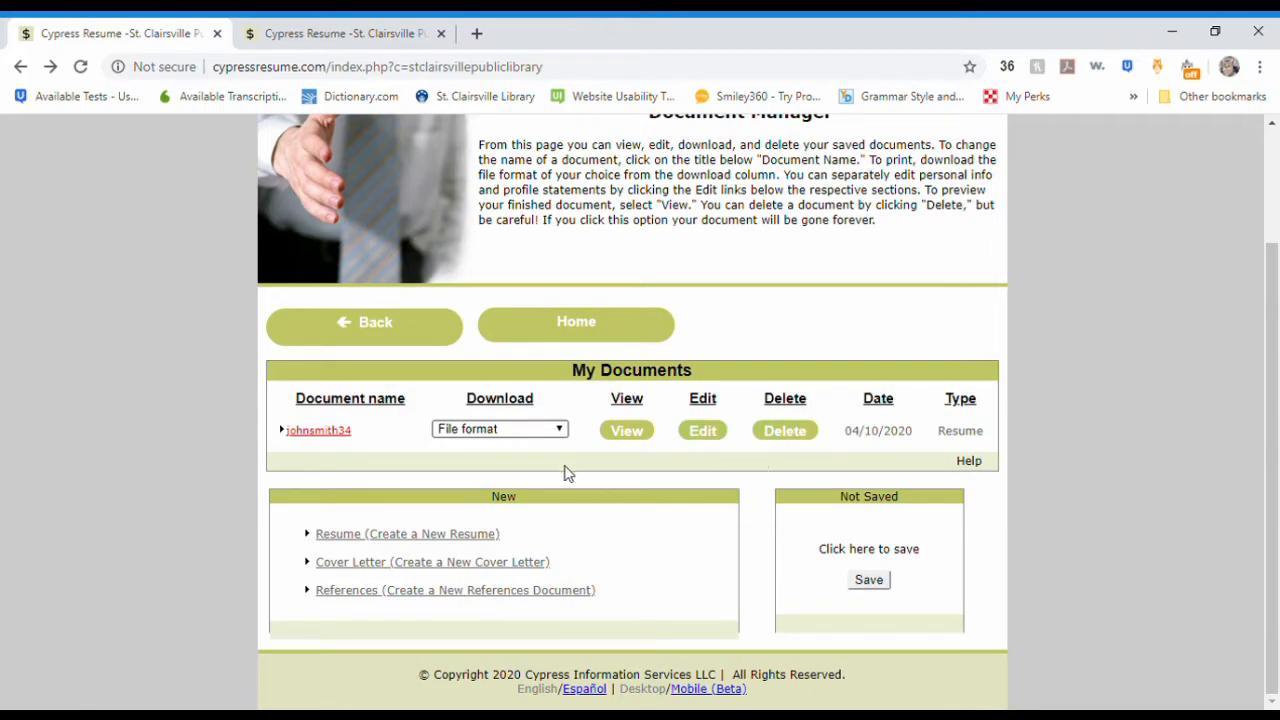
click(559, 431)
click(606, 463)
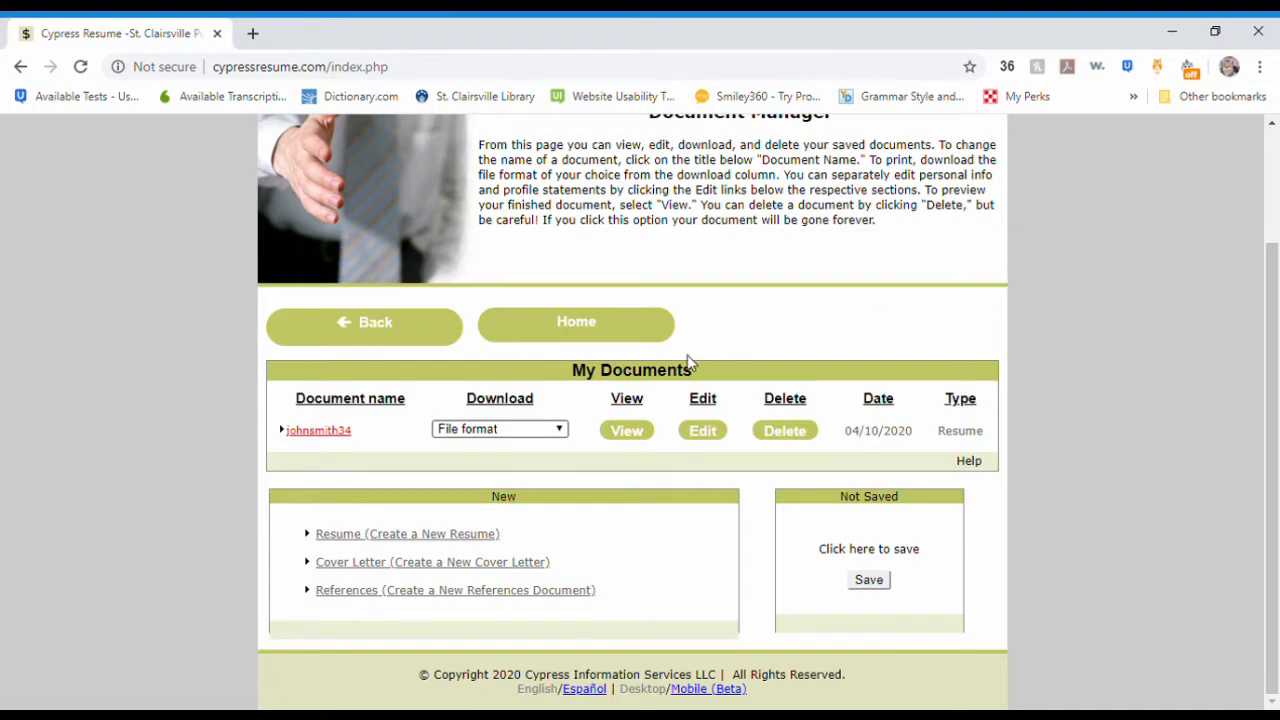
Start a new cover letter for the Librarian position and view the first sample letter
click(352, 564)
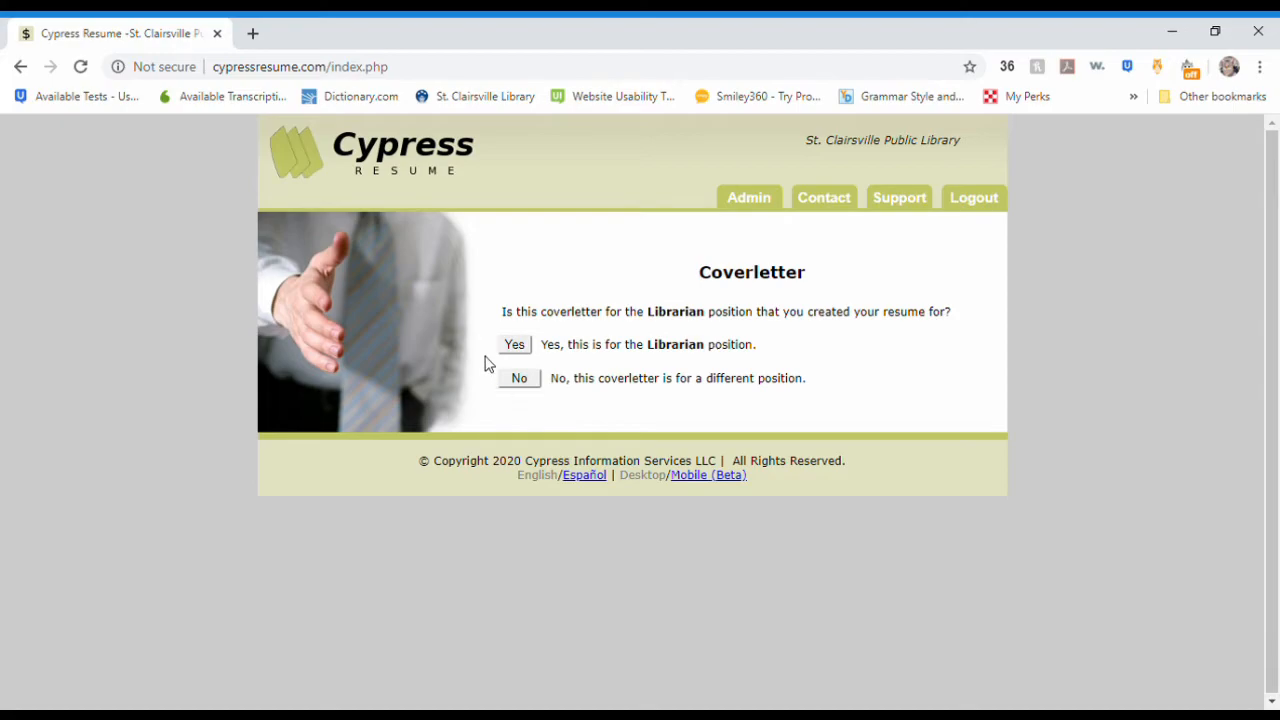
click(517, 345)
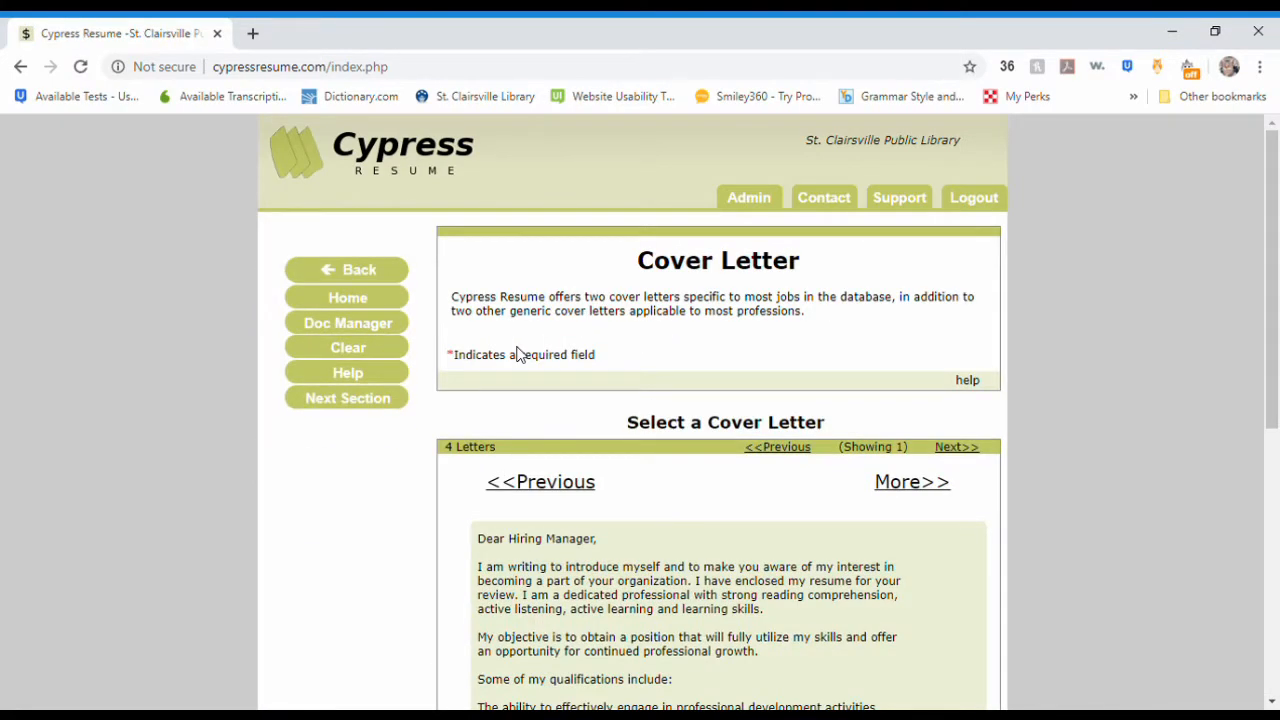
scroll(600, 376, down, 2)
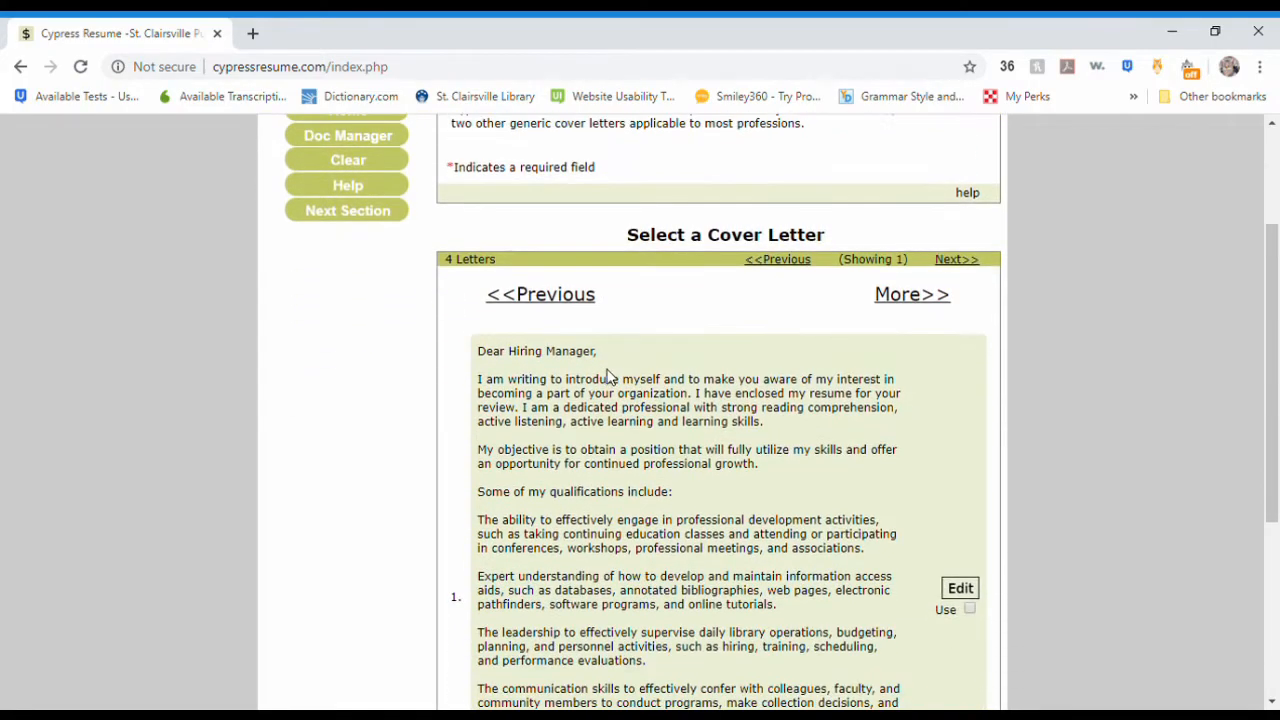
Browse the four sample cover letters and return to the first one
click(918, 299)
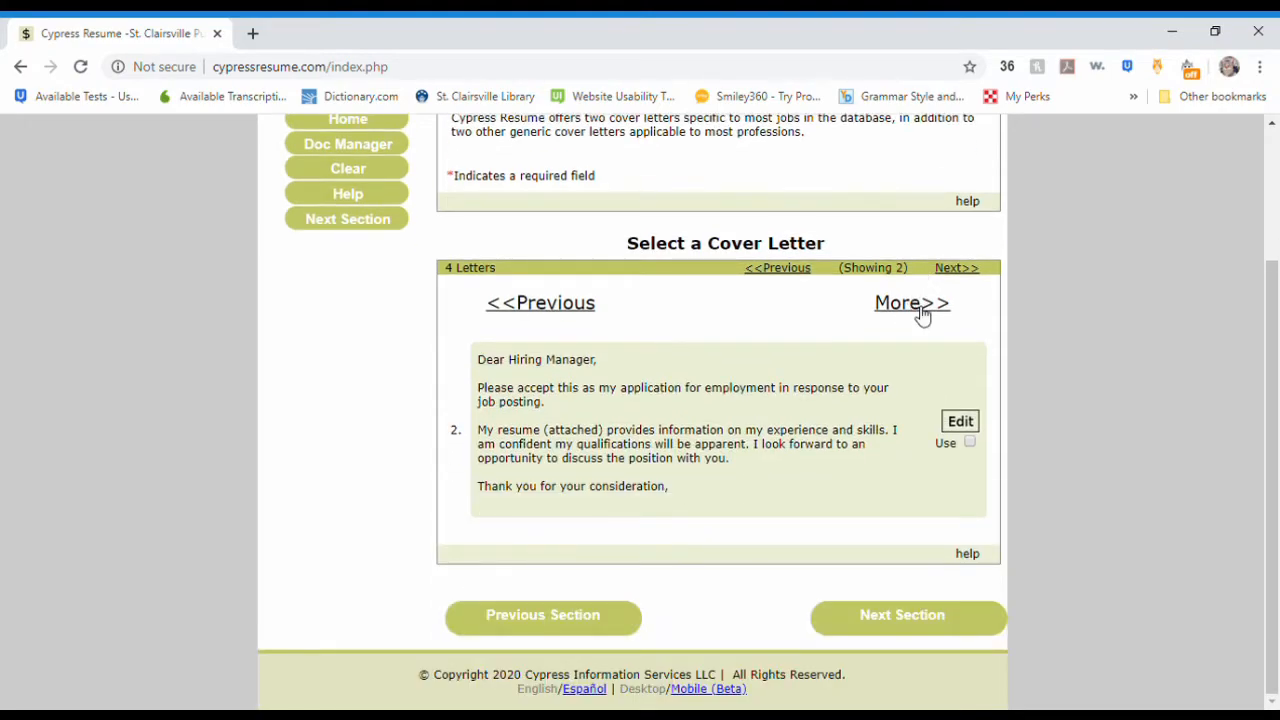
click(920, 305)
click(923, 307)
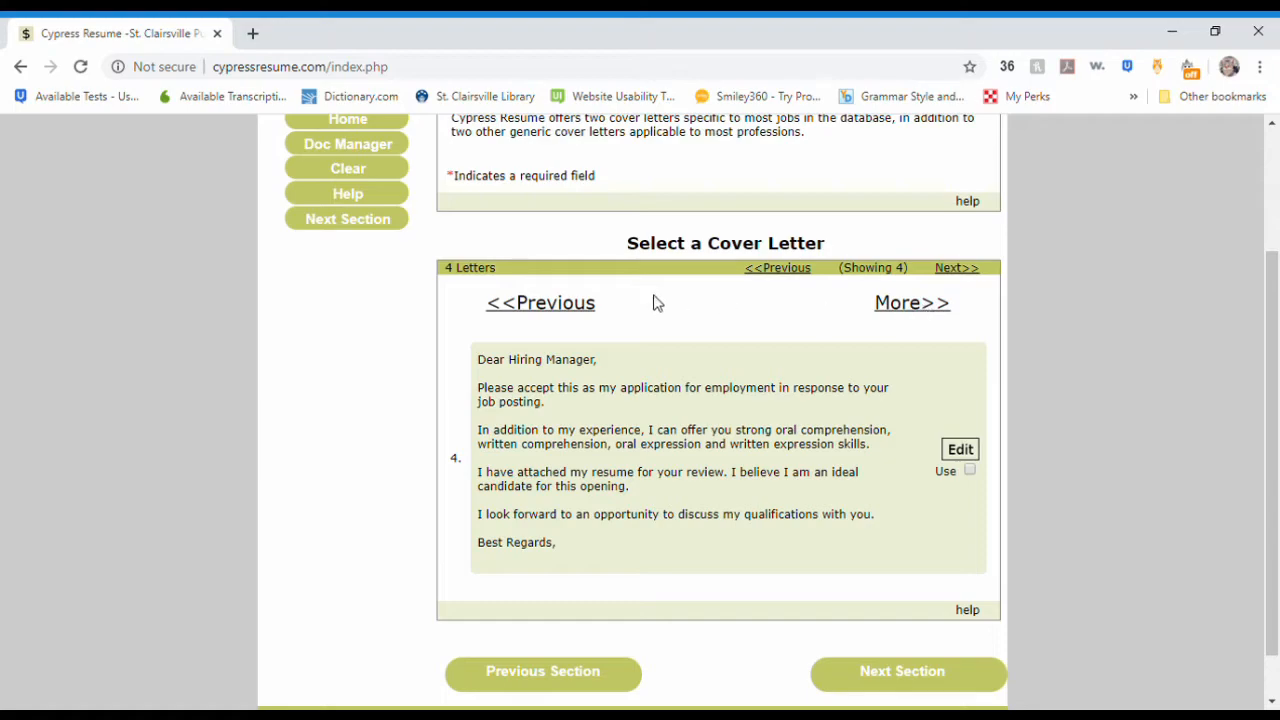
click(585, 310)
click(584, 312)
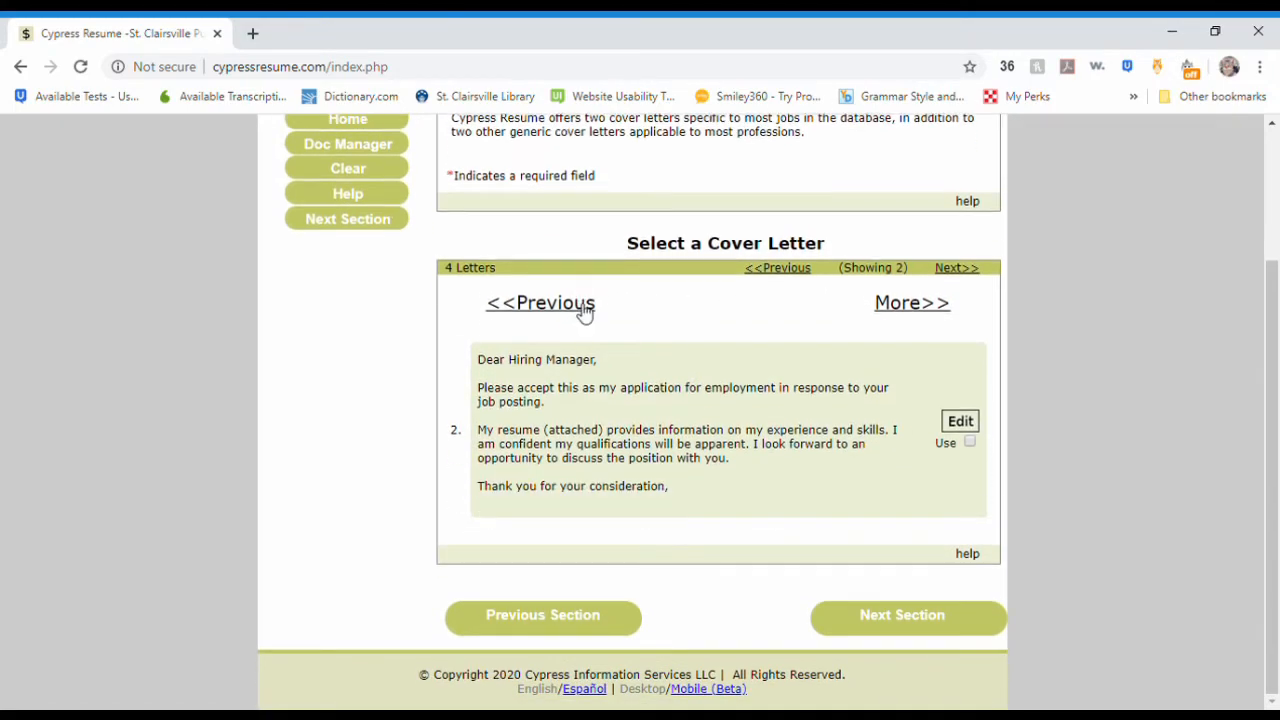
click(584, 312)
Open the first sample letter's text for editing, look through it and save it without changes
scroll(838, 375, down, 1)
scroll(840, 375, down, 1)
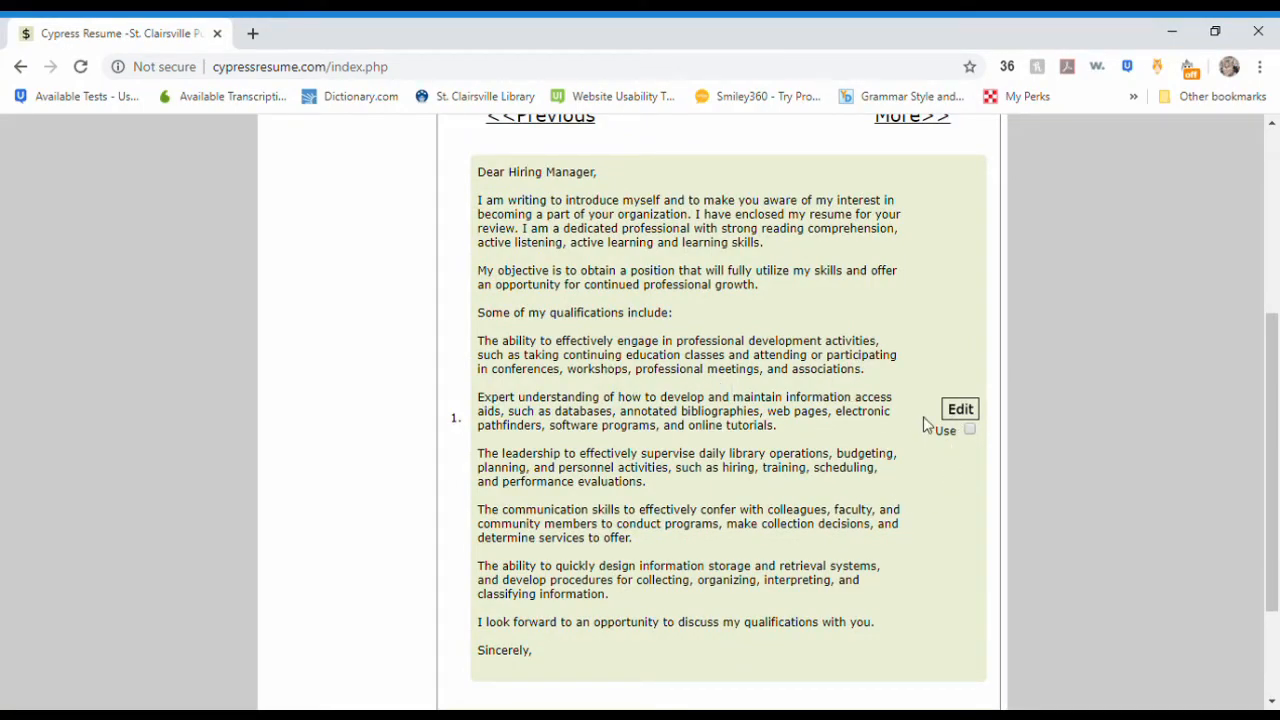
click(960, 408)
scroll(788, 345, down, 5)
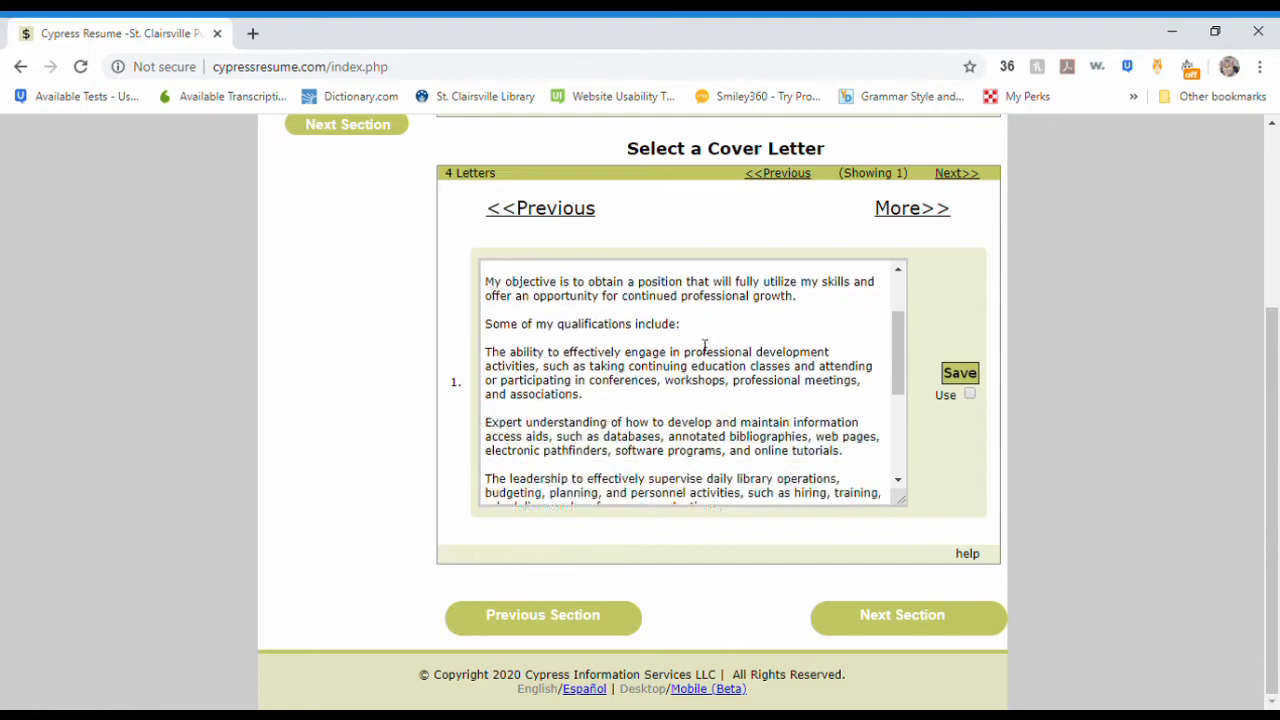
scroll(694, 398, up, 5)
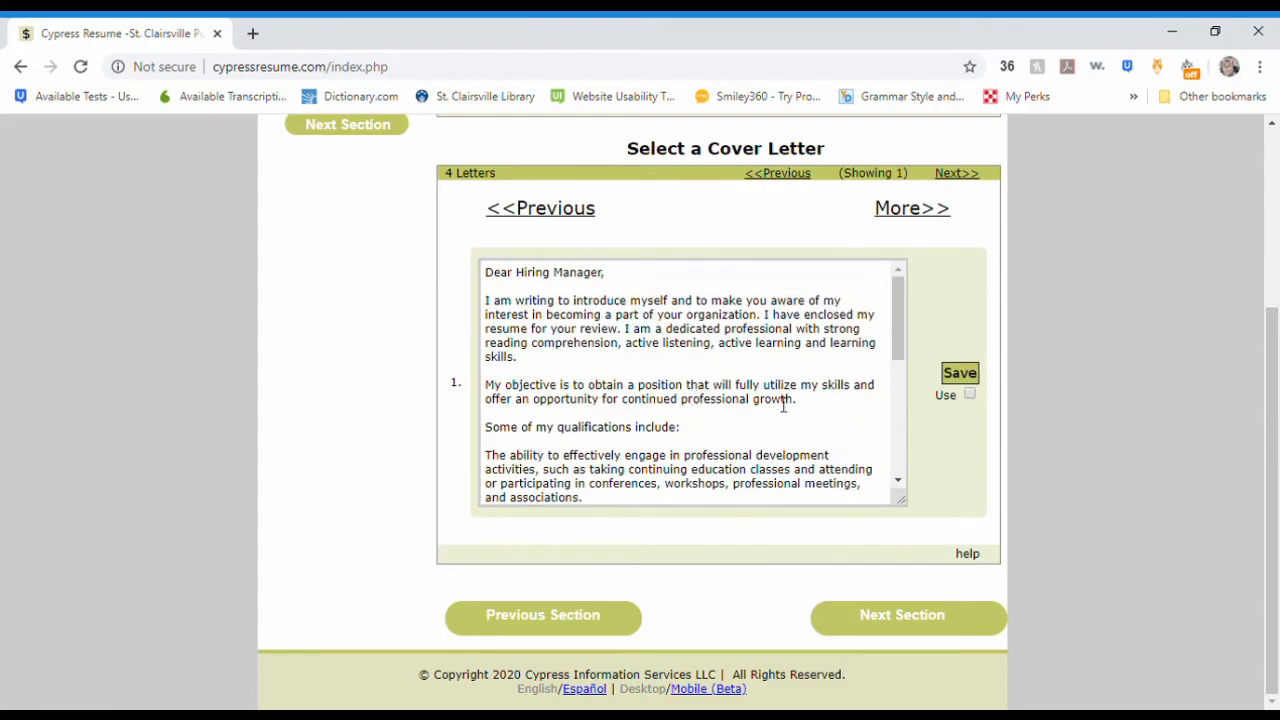
click(960, 377)
Choose the first sample letter for use and create the cover letter from it
click(969, 522)
scroll(971, 520, down, 3)
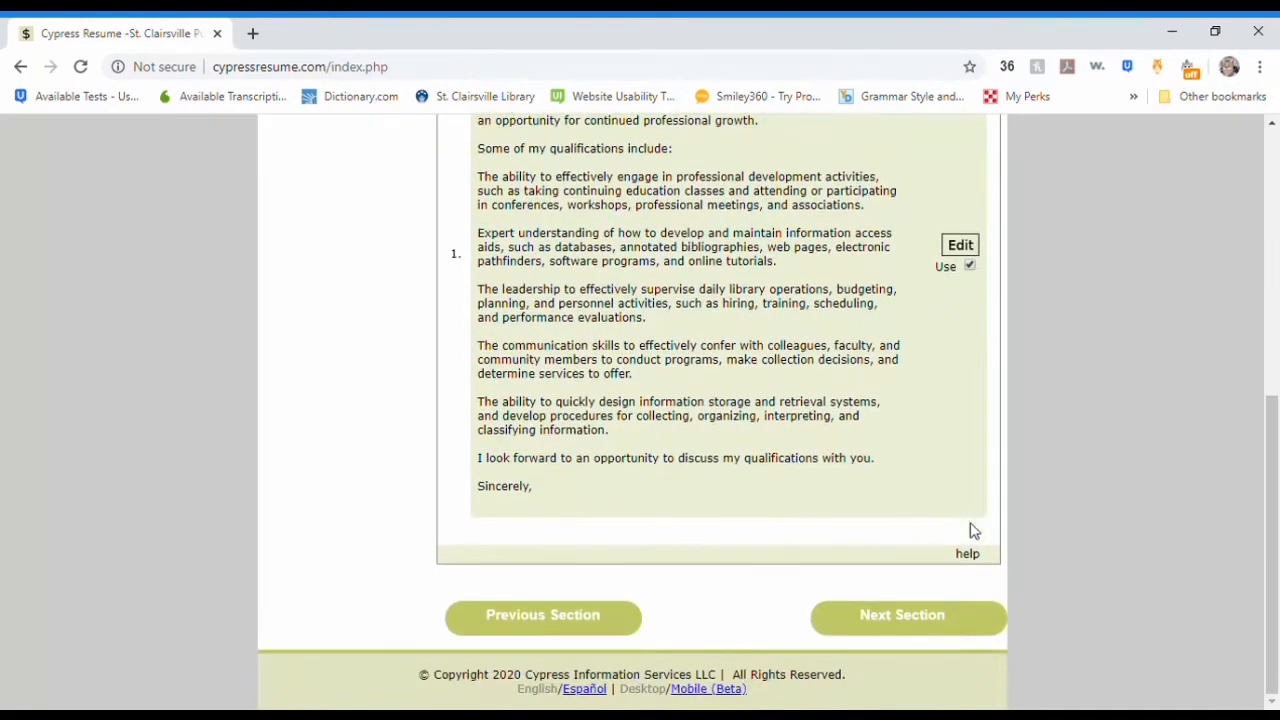
click(906, 612)
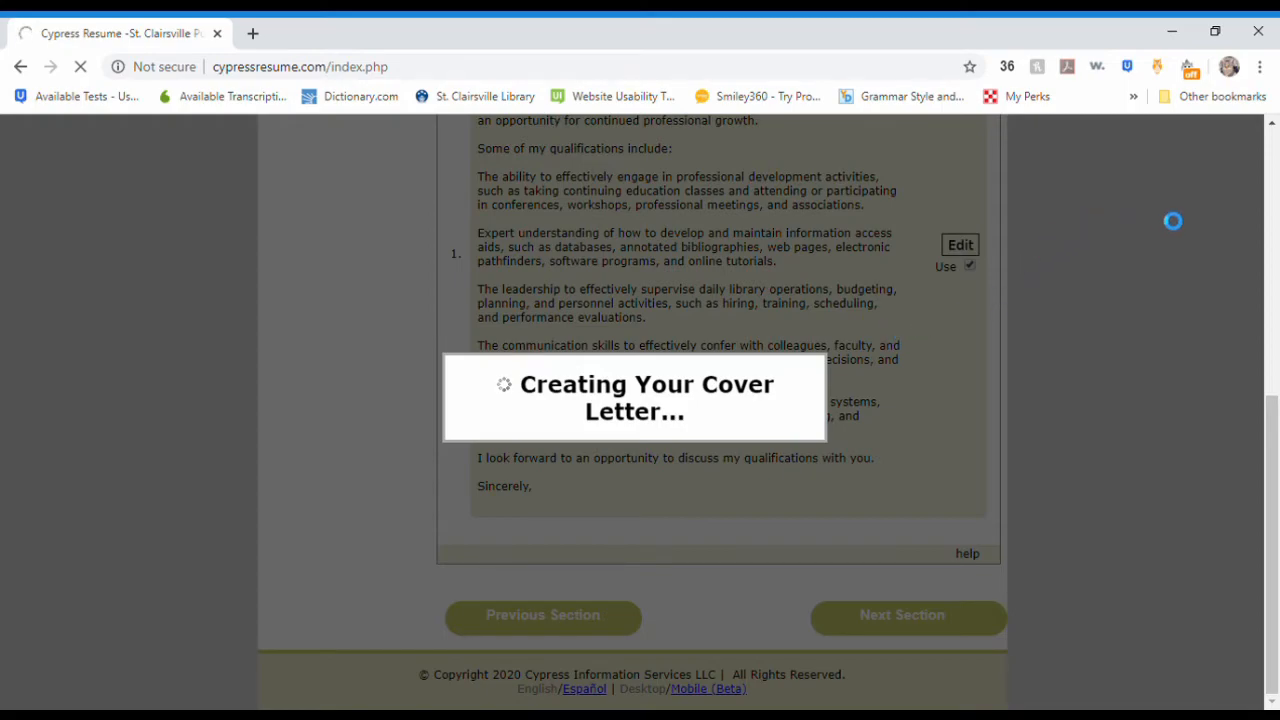
Preview the new cover letter from its heading to the download options, and return to the Document Manager
scroll(997, 297, down, 2)
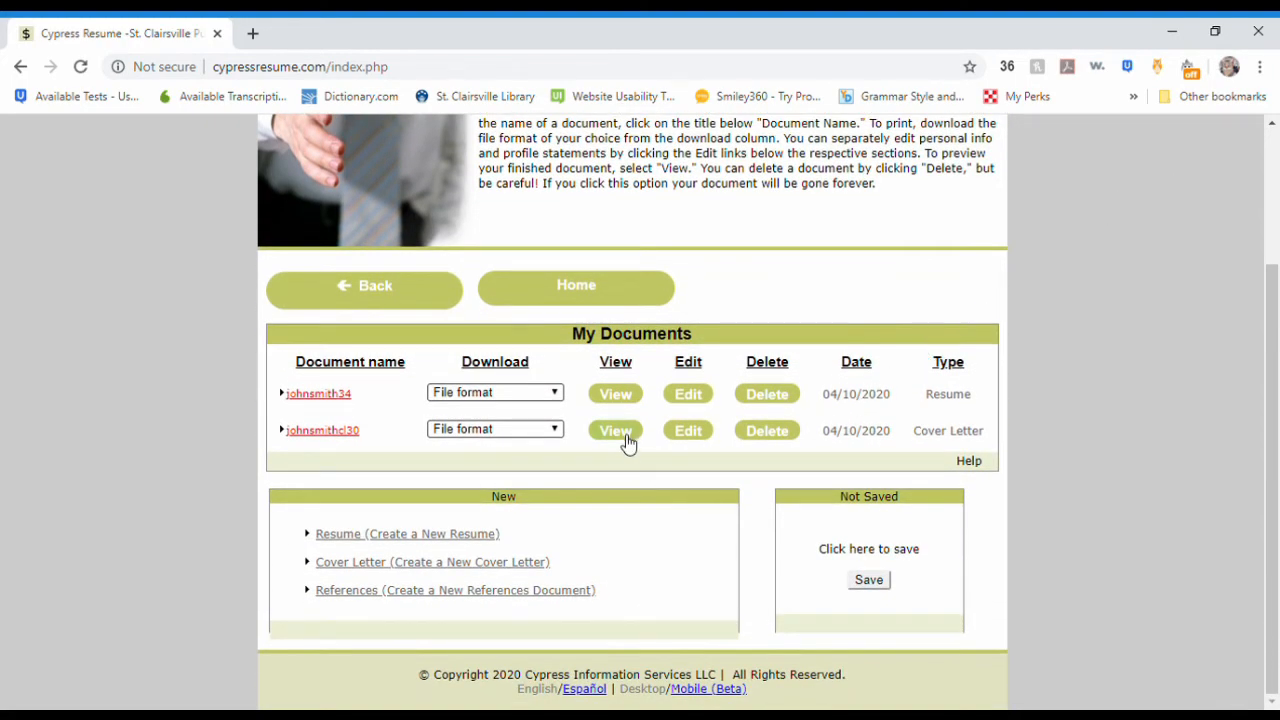
click(616, 431)
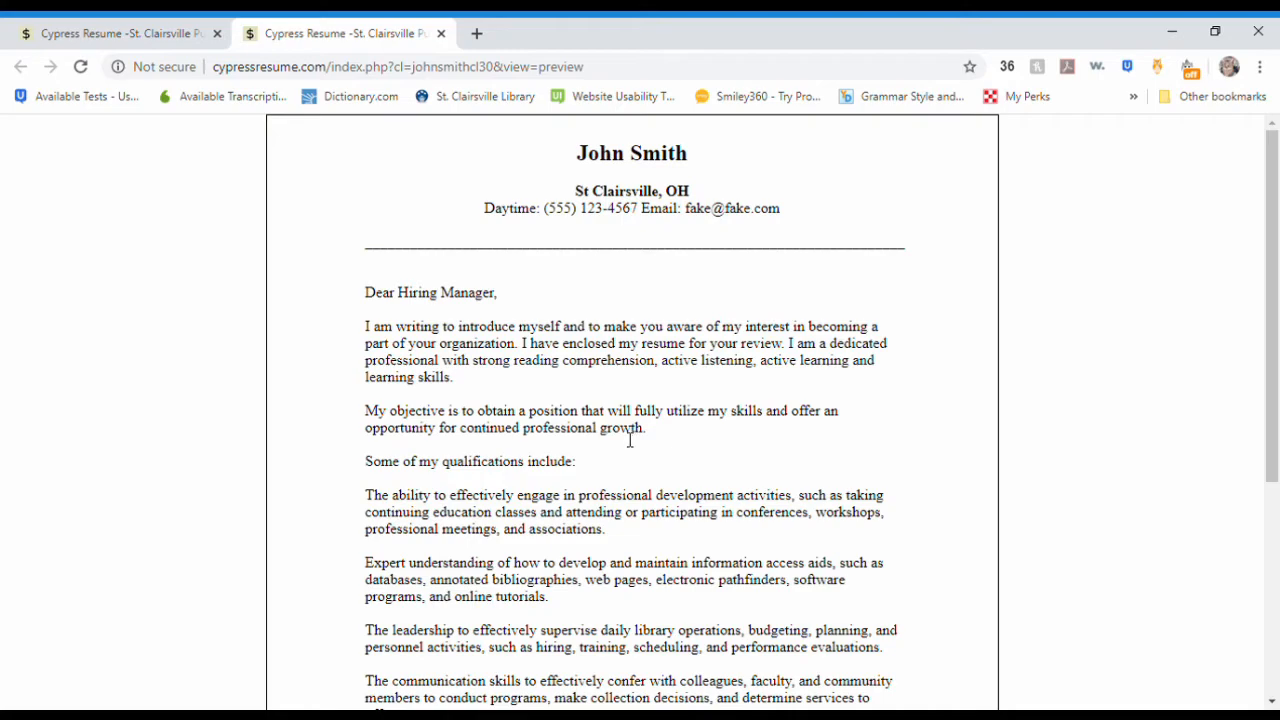
scroll(715, 405, down, 4)
scroll(720, 407, up, 4)
scroll(720, 407, down, 4)
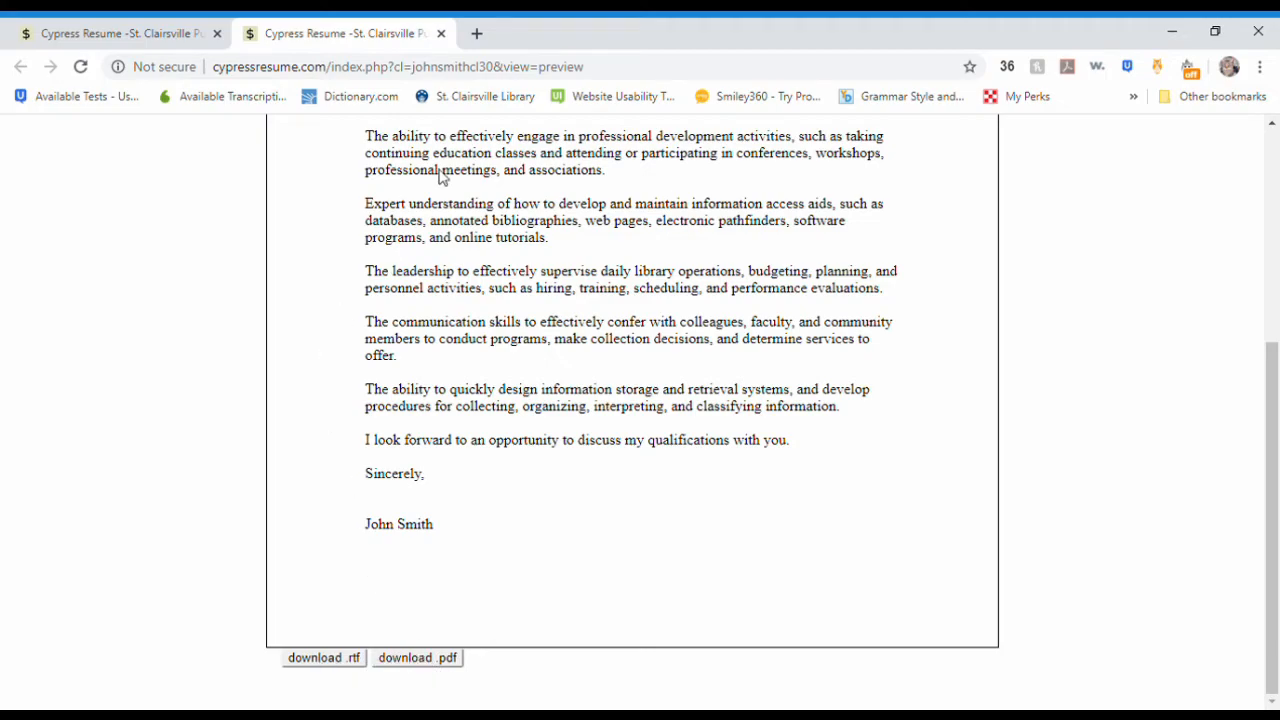
click(441, 33)
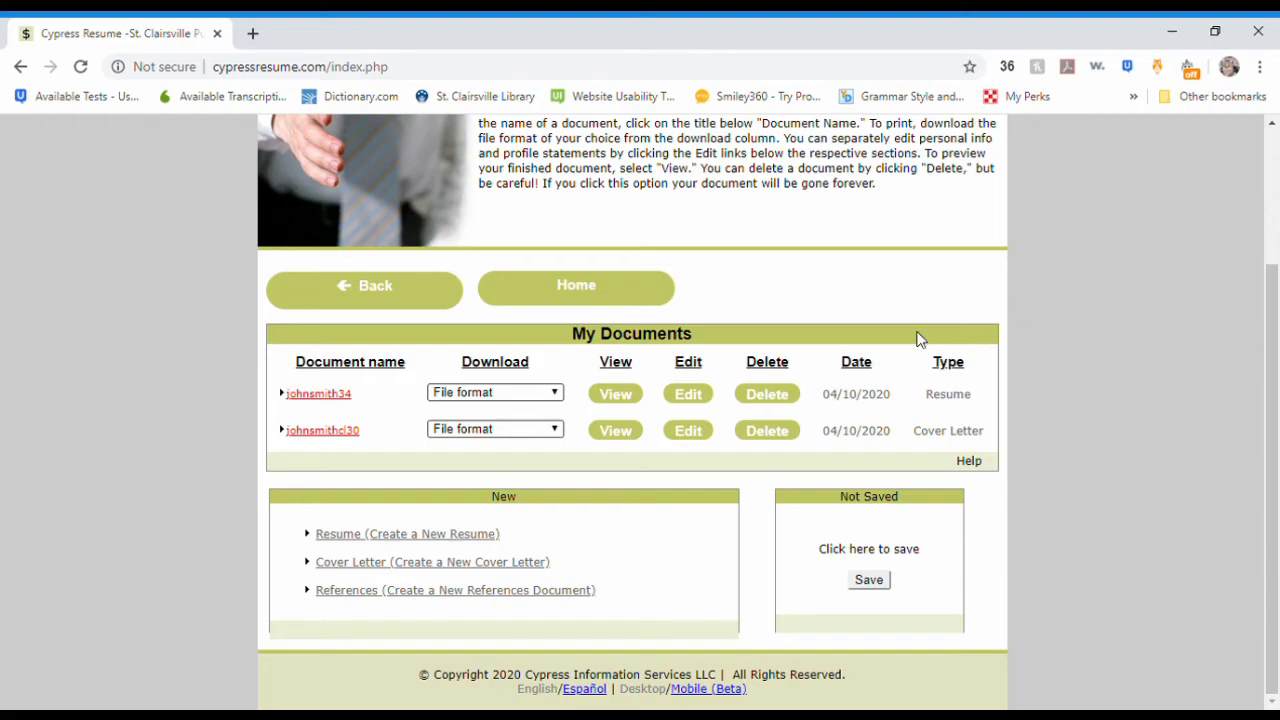
Start a new references document, keep the prefilled name and contact information, and continue to the reference entries
click(345, 590)
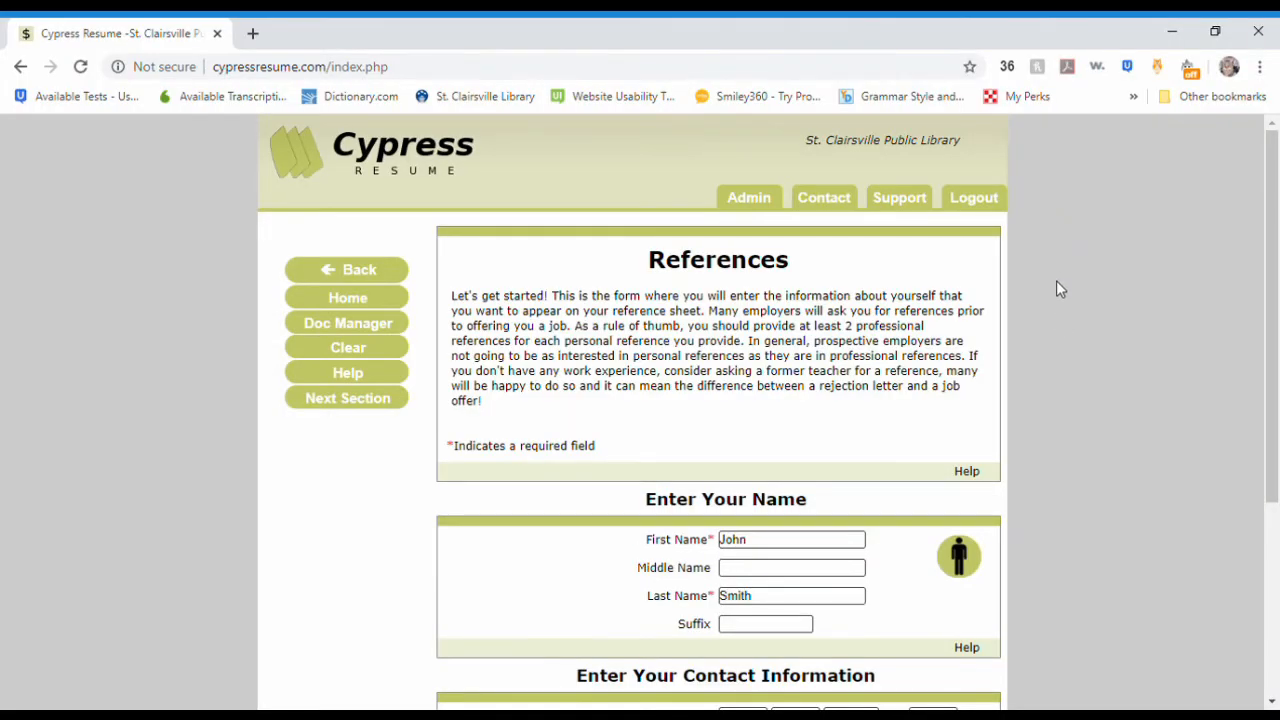
scroll(1057, 282, down, 3)
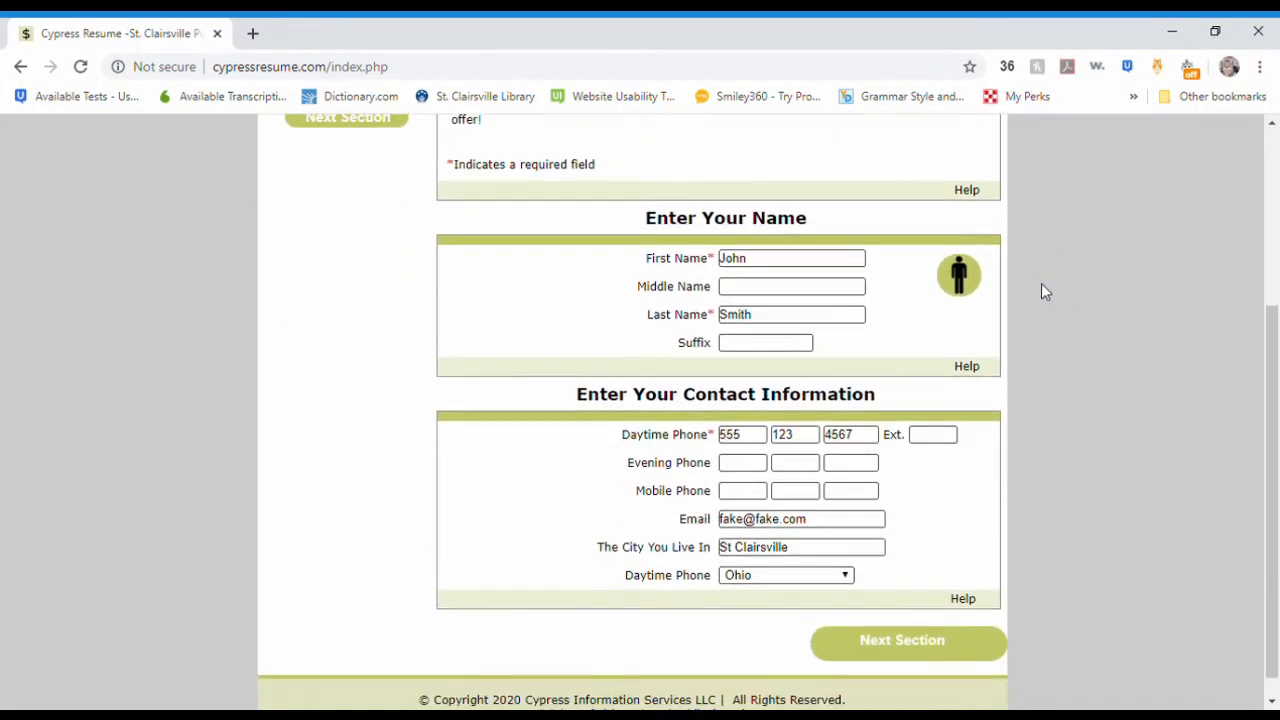
click(757, 265)
click(858, 652)
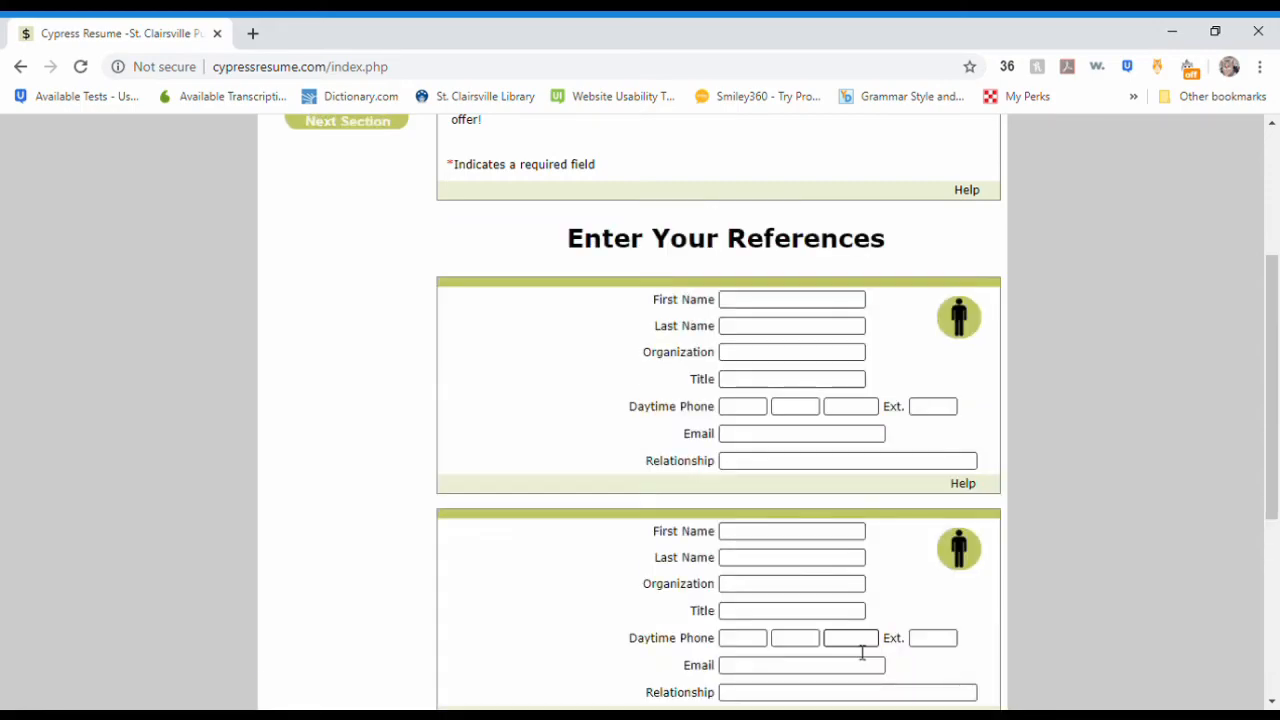
Fill in two Fake Company references with names and contact details: a Director as Manager and a Sales Associate as Coworker
scroll(565, 450, up, 2)
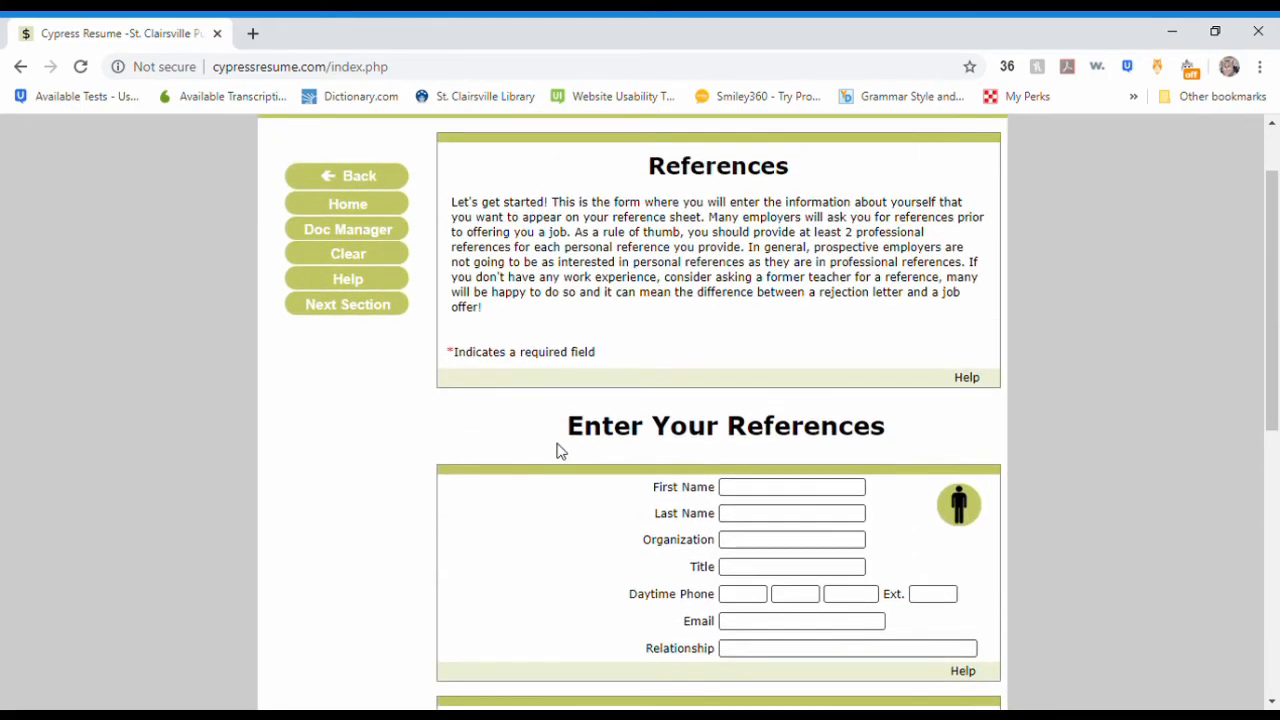
scroll(823, 453, down, 1)
scroll(823, 453, down, 2)
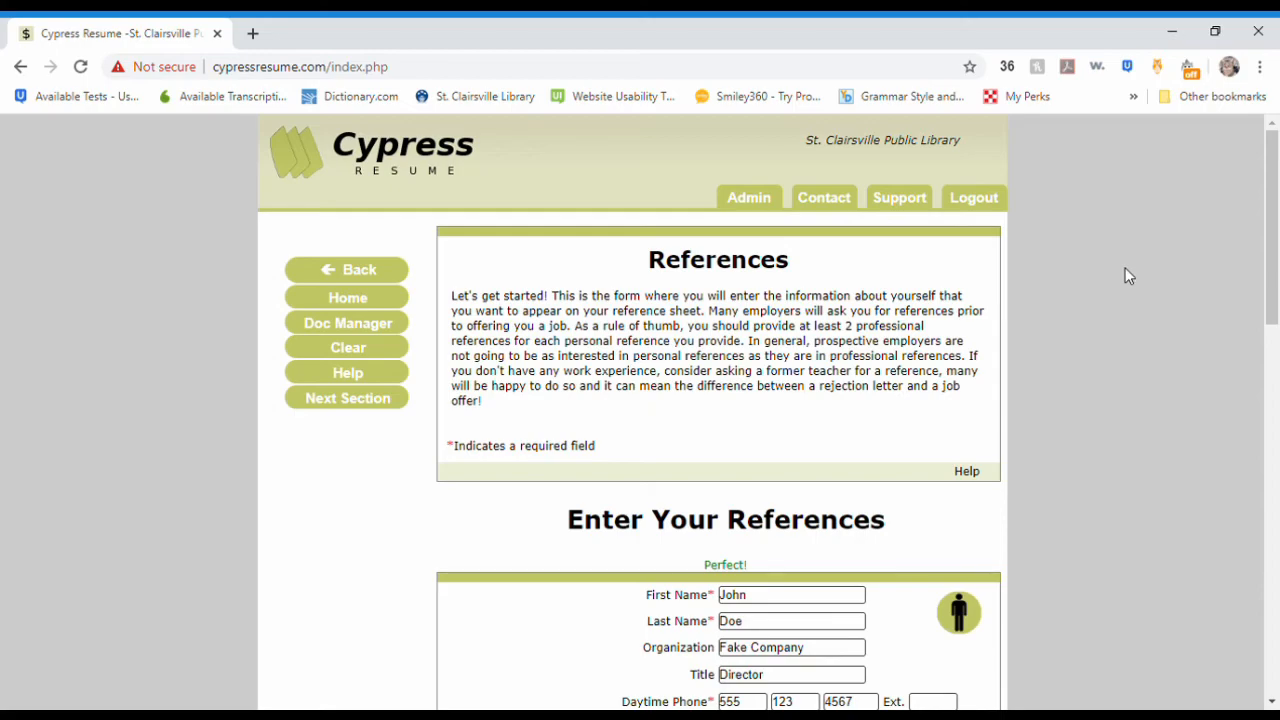
scroll(1143, 275, down, 3)
scroll(884, 341, down, 3)
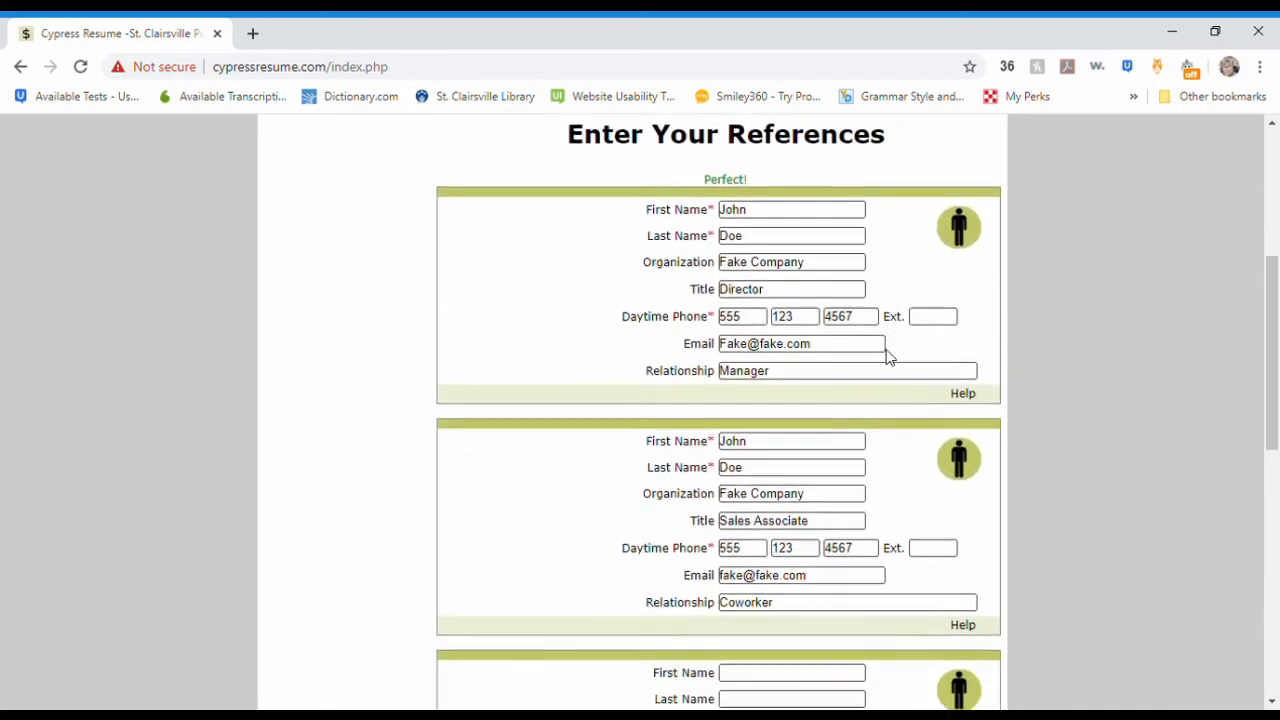
scroll(927, 386, down, 6)
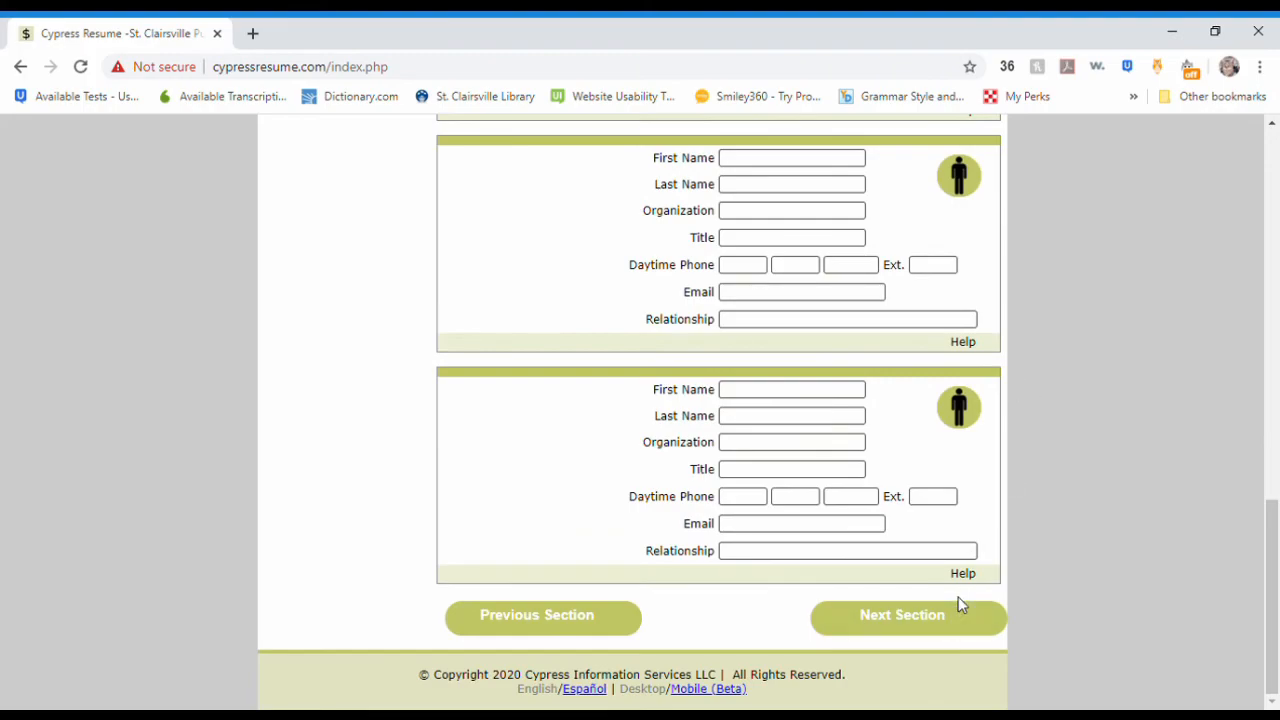
Finish the references document, preview it from the Document Manager and close the preview
click(897, 625)
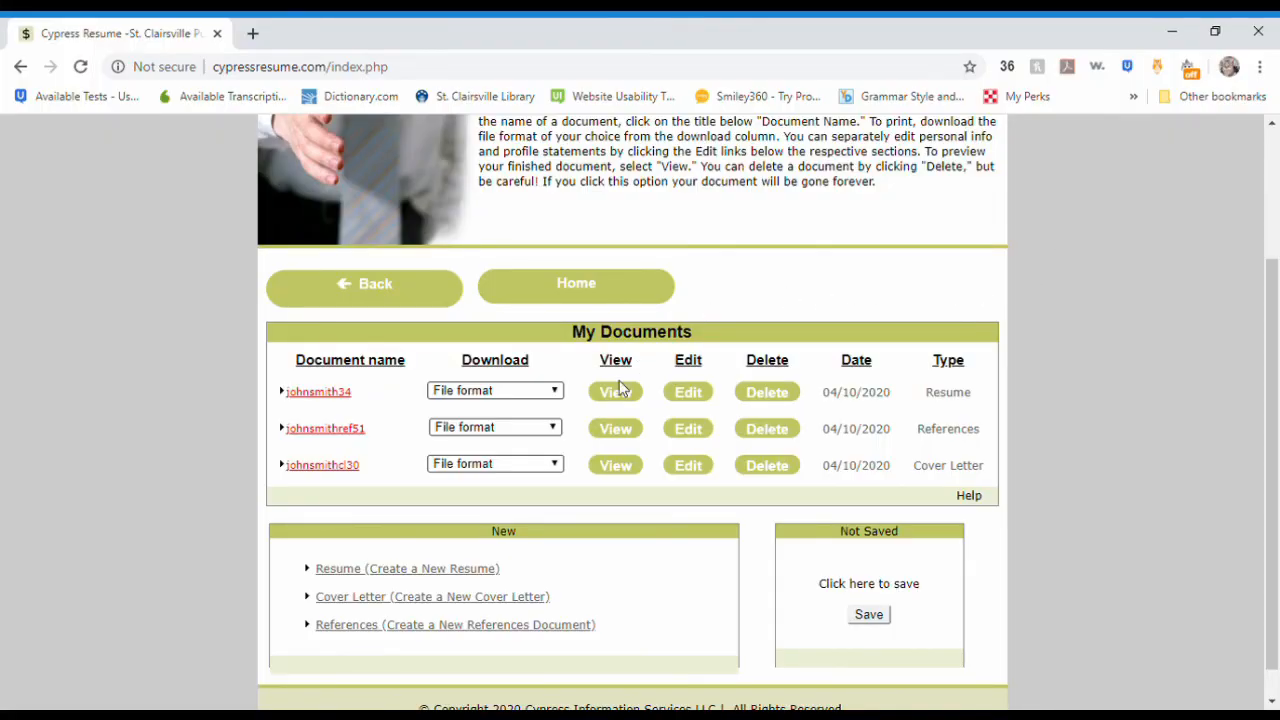
click(626, 436)
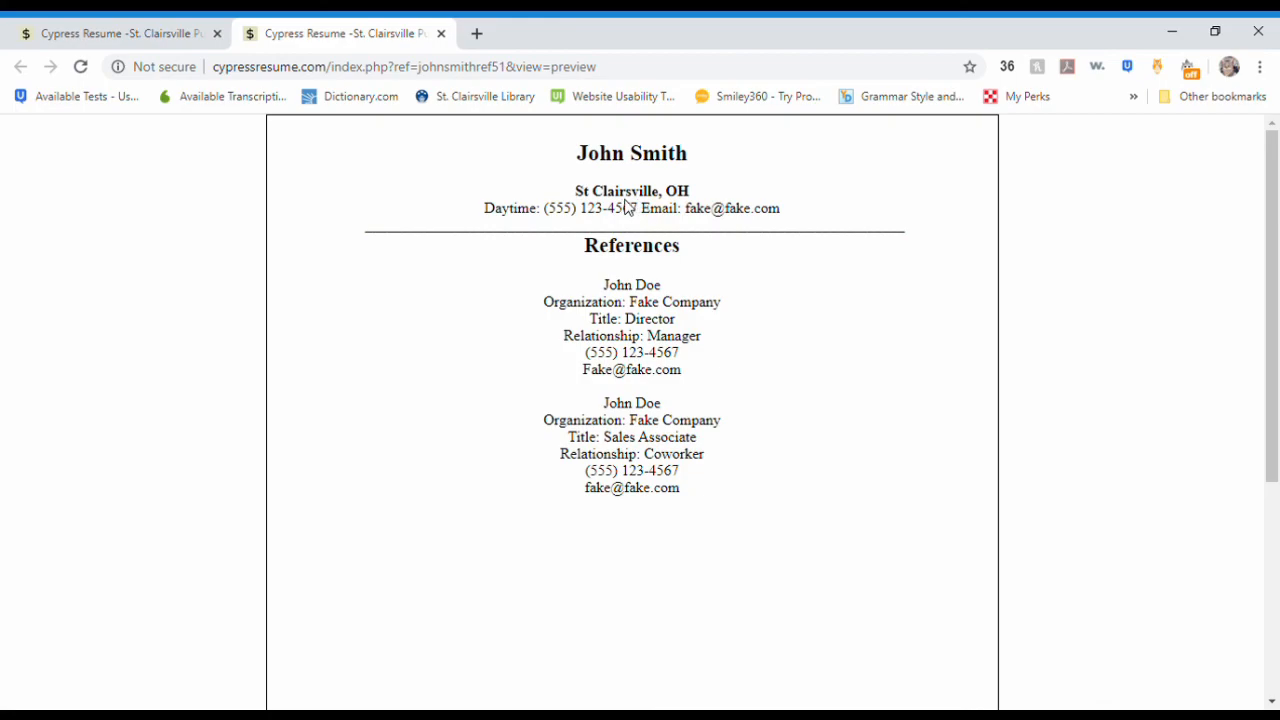
click(441, 33)
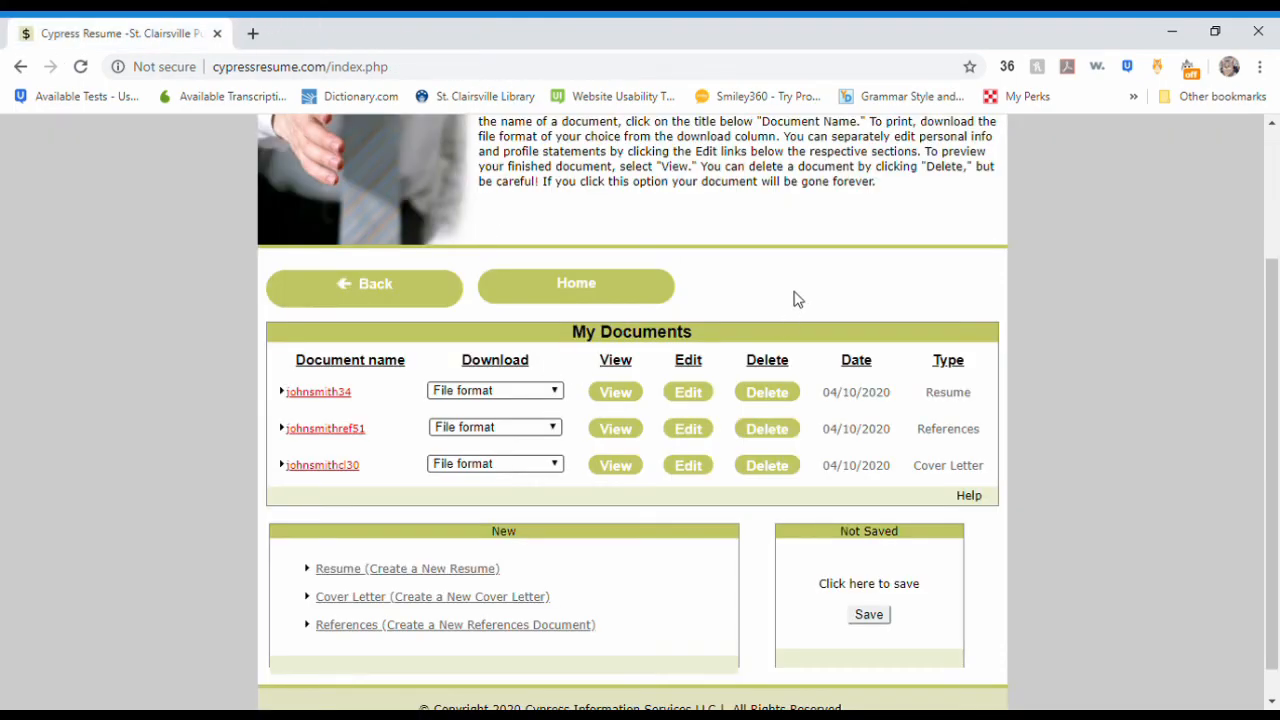